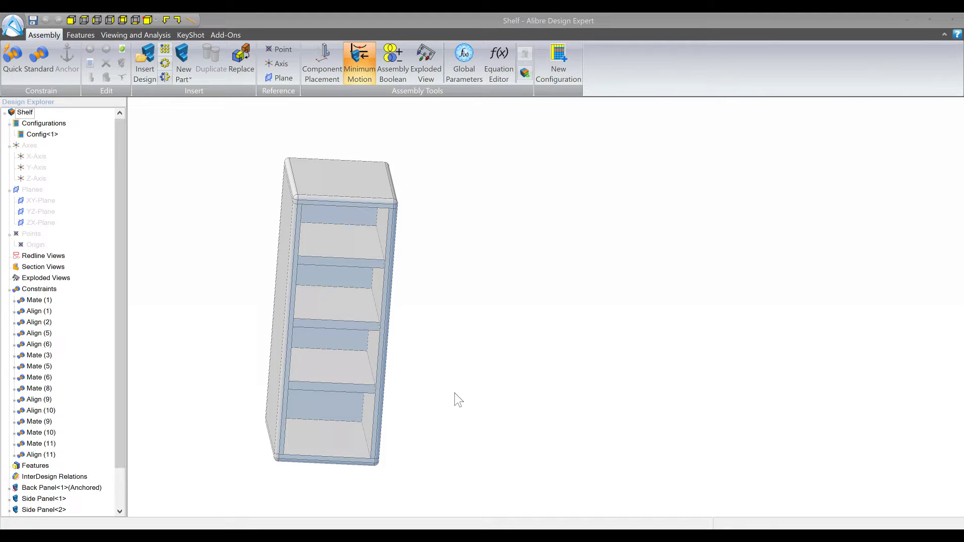
# - Examine the shelf assembly's compartments, side panel and top from several angles
pyautogui.click(366, 264)
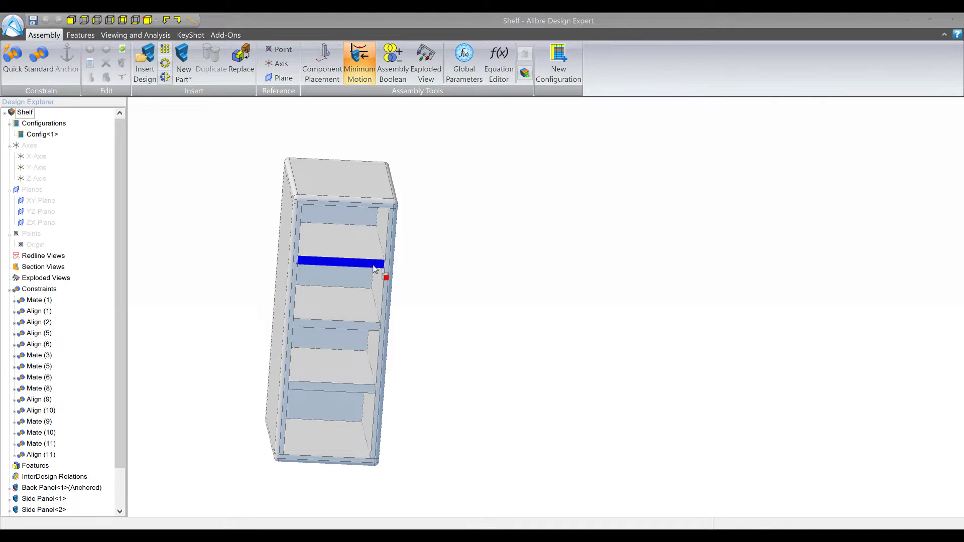
pyautogui.moveTo(366, 249)
pyautogui.mouseDown(button='middle')
pyautogui.moveTo(372, 259)
pyautogui.moveTo(365, 251)
pyautogui.mouseUp(button='middle')
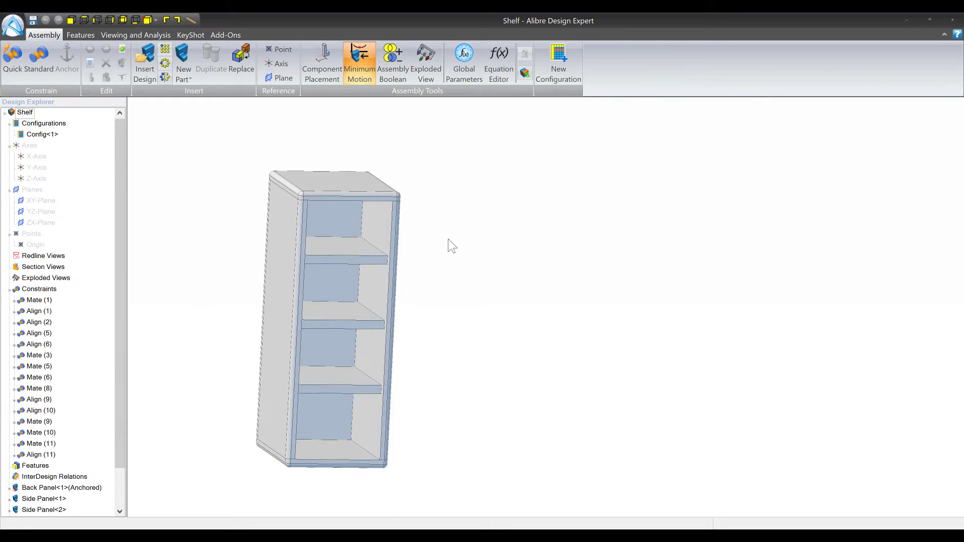
pyautogui.moveTo(315, 336); pyautogui.dragTo(303, 324, button='middle')
pyautogui.moveTo(303, 327)
pyautogui.mouseDown()
pyautogui.moveTo(323, 332)
pyautogui.moveTo(312, 330)
pyautogui.moveTo(316, 338)
pyautogui.moveTo(314, 322)
pyautogui.mouseUp()
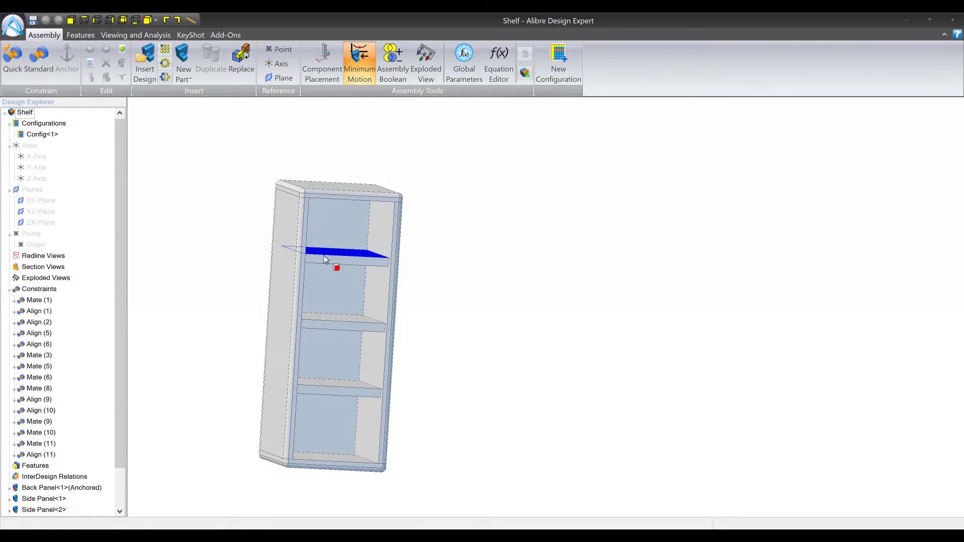
pyautogui.moveTo(302, 253)
pyautogui.mouseDown(button='middle')
pyautogui.moveTo(293, 249)
pyautogui.moveTo(307, 258)
pyautogui.mouseUp(button='middle')
pyautogui.moveTo(308, 262); pyautogui.dragTo(316, 259)
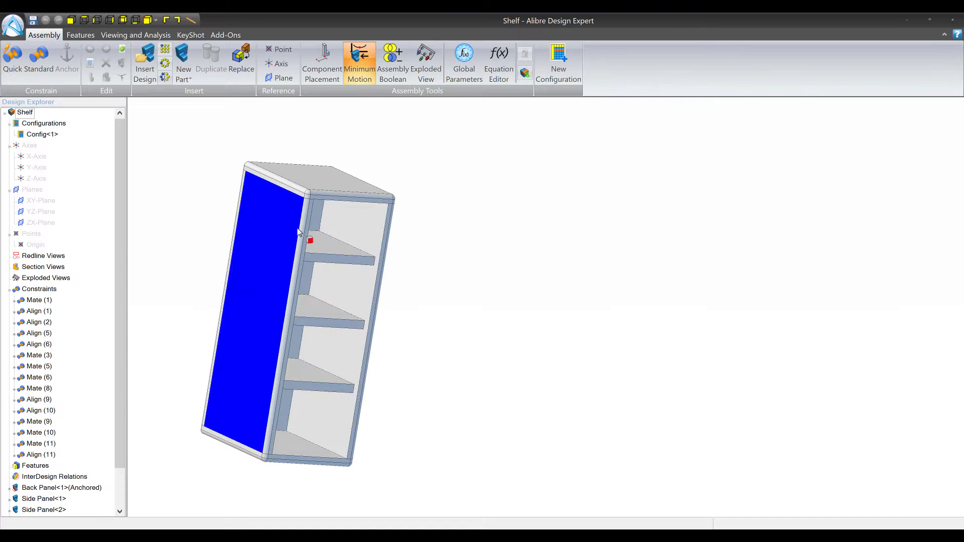
pyautogui.moveTo(336, 303); pyautogui.dragTo(330, 306, button='middle')
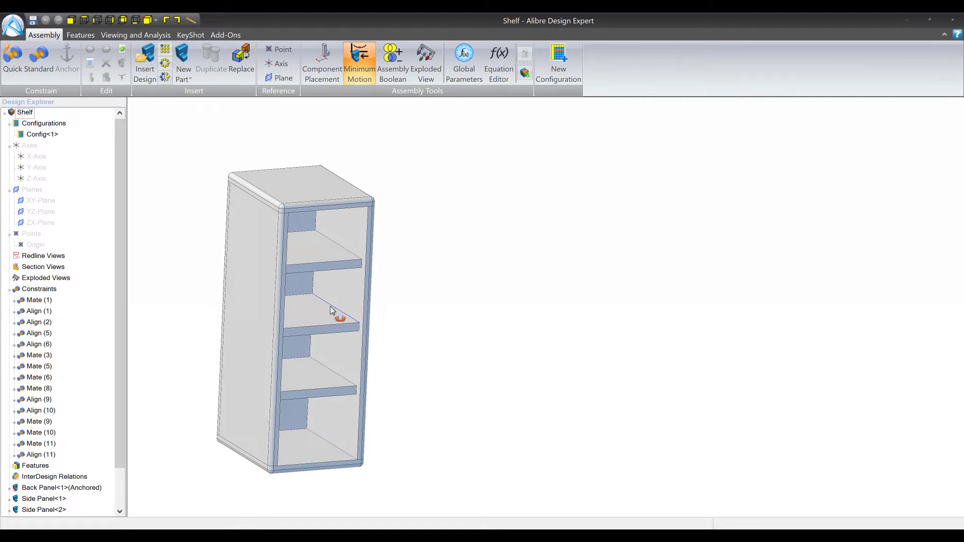
pyautogui.moveTo(331, 311); pyautogui.dragTo(344, 312)
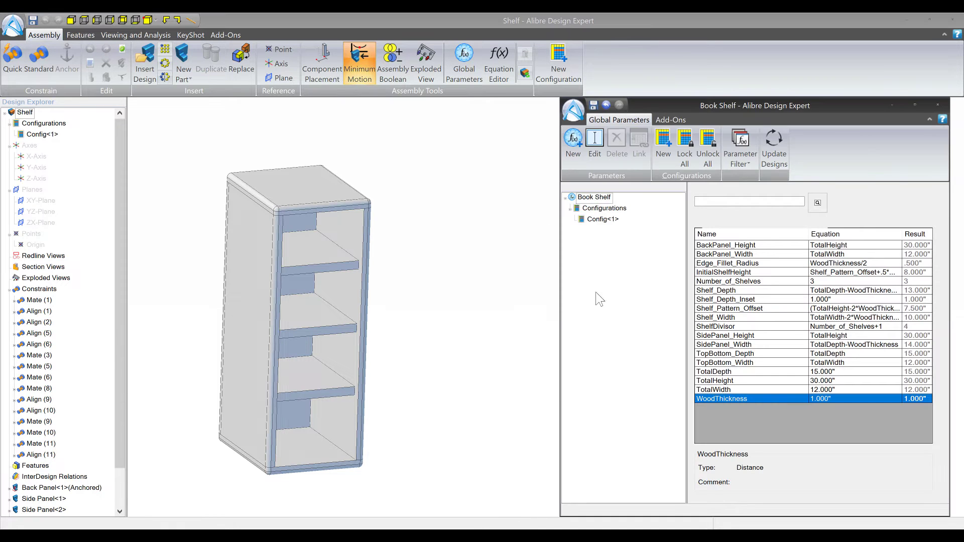
# - Set TotalDepth to 10 and TotalHeight to 60 in the Book Shelf global parameters
pyautogui.moveTo(718, 112); pyautogui.dragTo(611, 81)
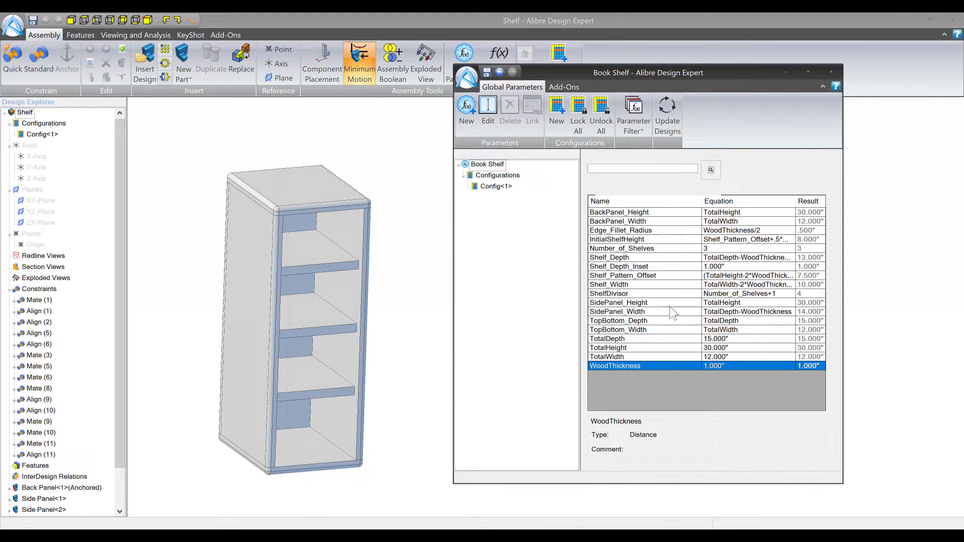
pyautogui.click(325, 346)
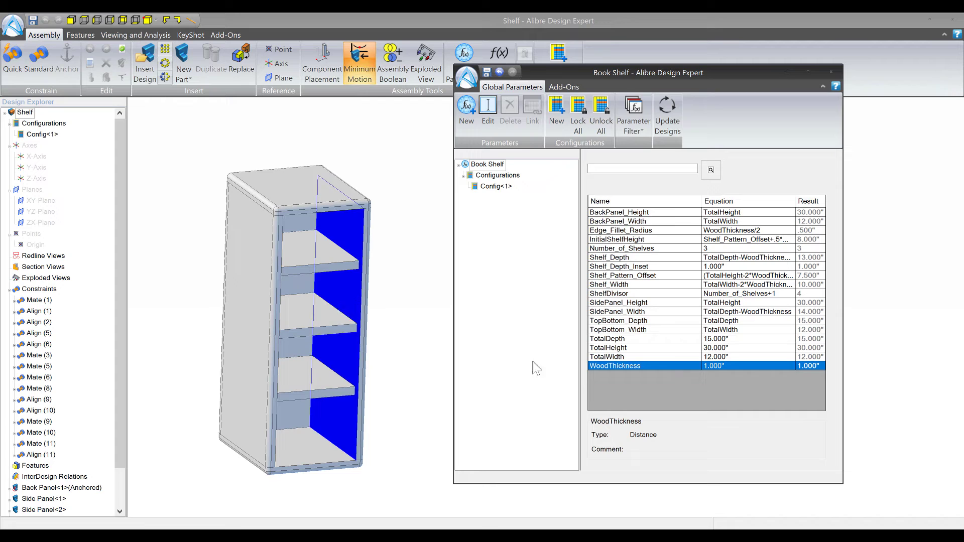
pyautogui.click(737, 339)
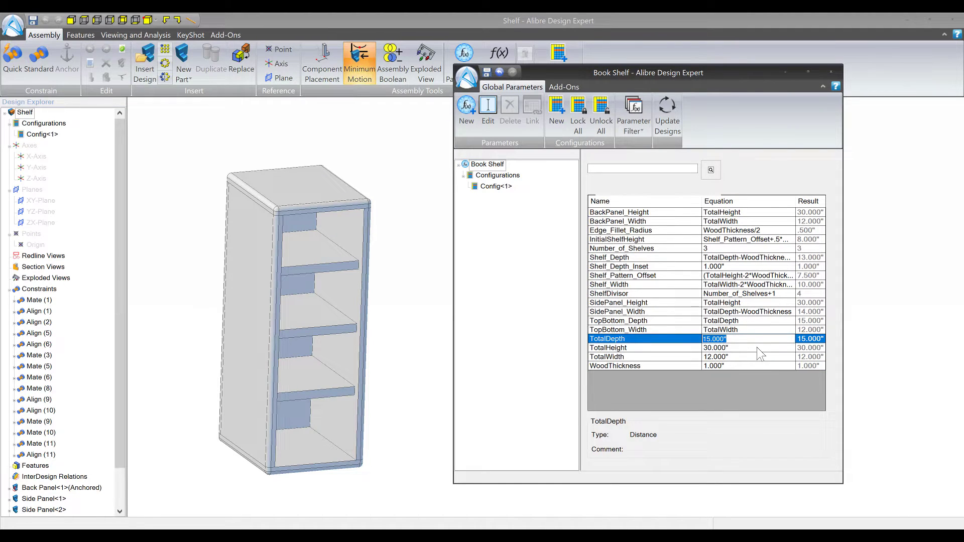
pyautogui.write('10')
pyautogui.click(735, 347)
pyautogui.click(736, 348)
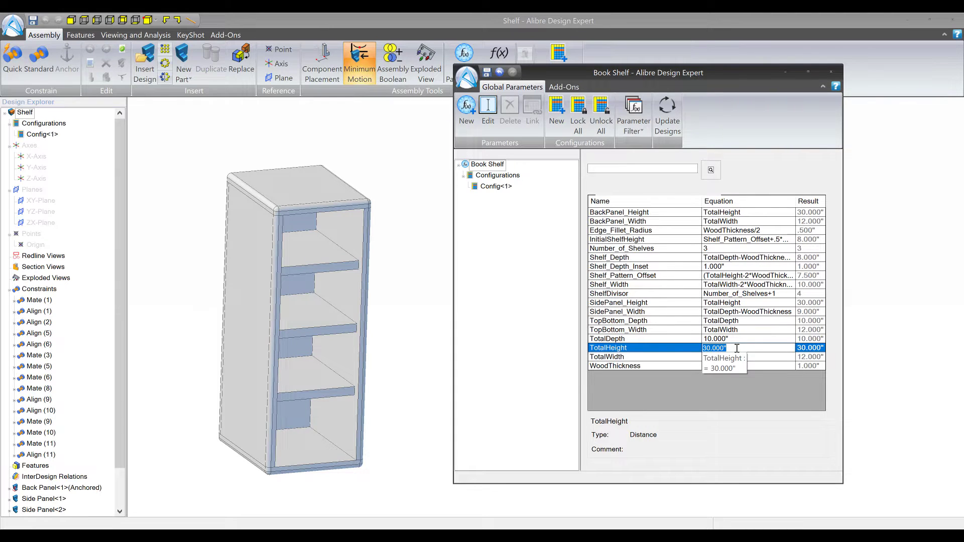
pyautogui.write('60')
# - Set TotalWidth to 24 and WoodThickness to .5 in the Book Shelf global parameters
pyautogui.click(752, 359)
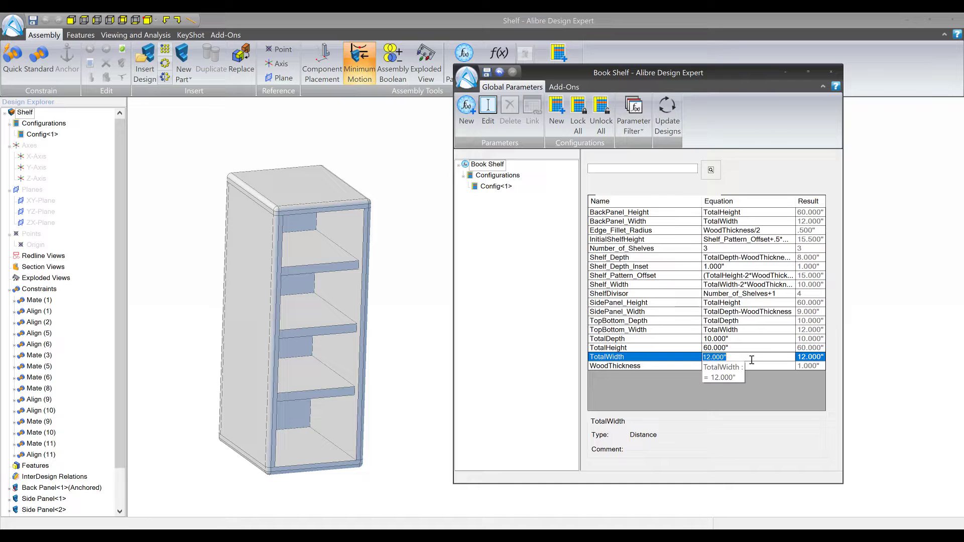
pyautogui.write('24')
pyautogui.click(756, 367)
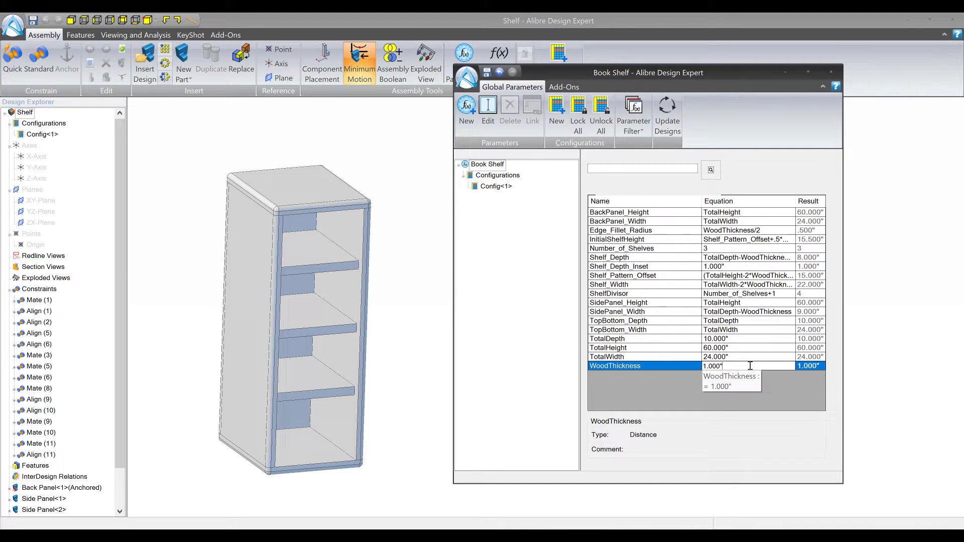
pyautogui.write('.5')
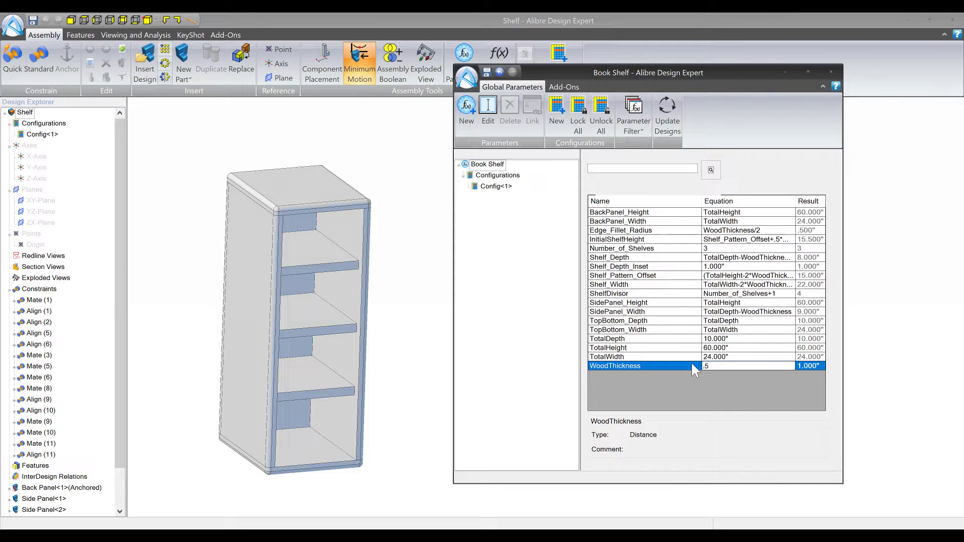
pyautogui.press('Return')
# - Set Number_of_Shelves to 5 and update the open designs with the new parameter values
pyautogui.click(679, 248)
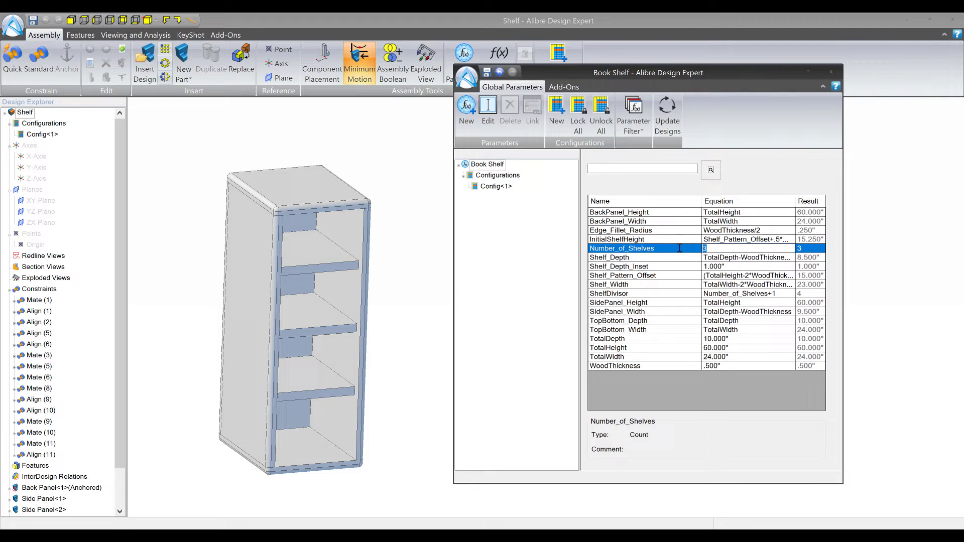
pyautogui.press('Return')
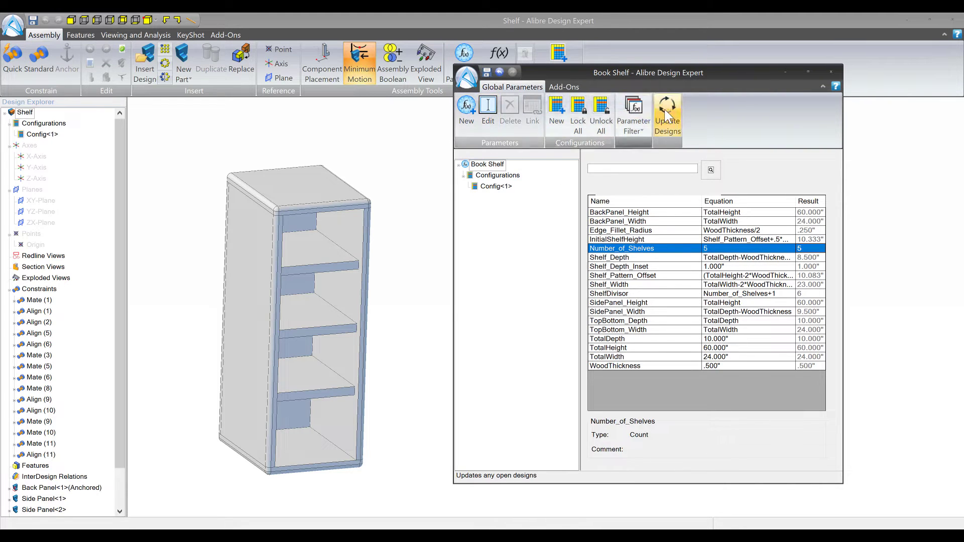
pyautogui.click(651, 131)
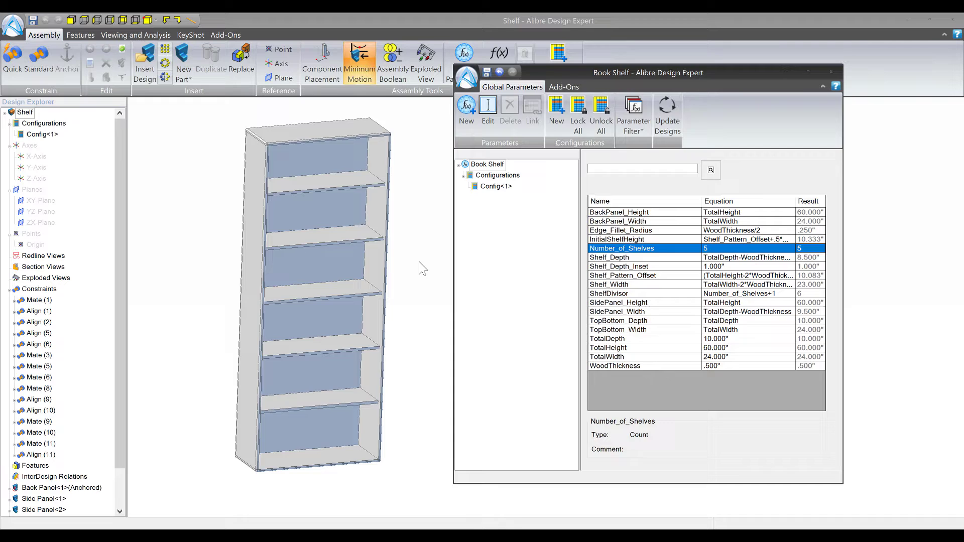
pyautogui.click(416, 265)
pyautogui.moveTo(415, 261); pyautogui.dragTo(420, 262, button='middle')
pyautogui.moveTo(332, 252); pyautogui.dragTo(343, 286)
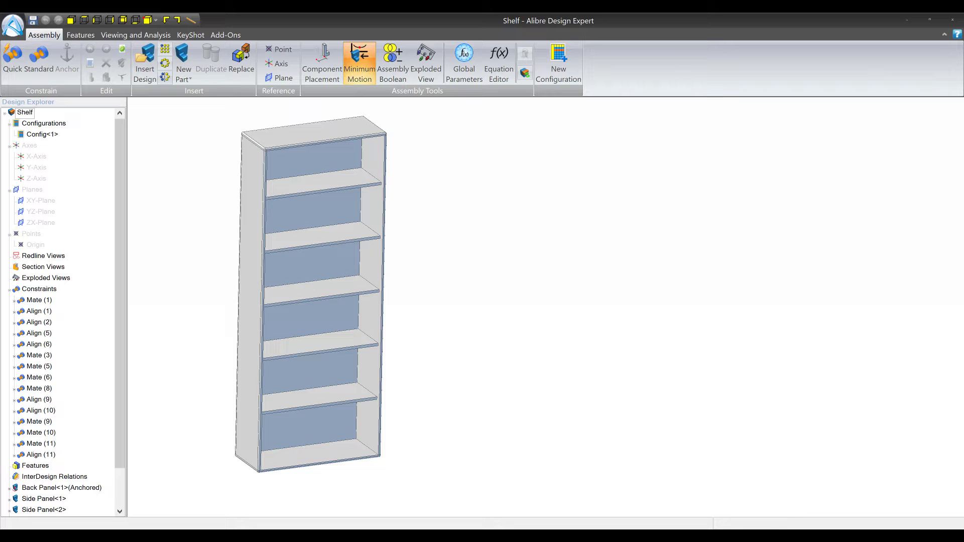
pyautogui.moveTo(300, 210); pyautogui.dragTo(282, 204, button='middle')
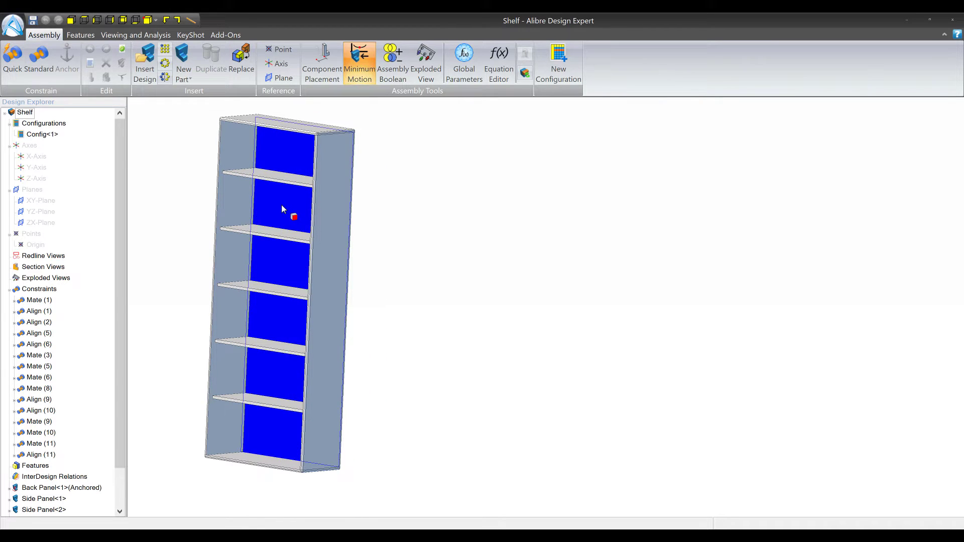
# - Close the Book Shelf global parameters and the Shelf assembly, discarding the changes in both
pyautogui.hotkey('alt', 'Tab')
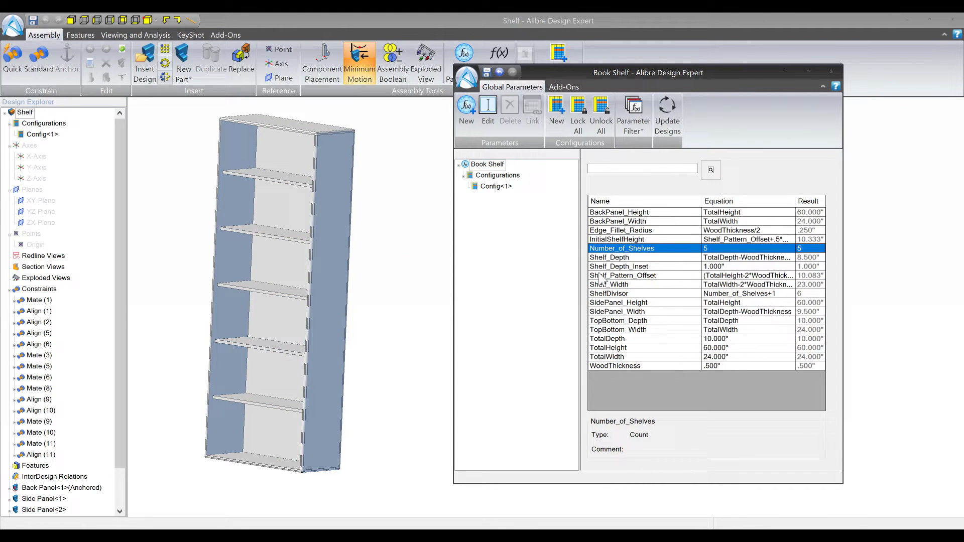
pyautogui.click(830, 76)
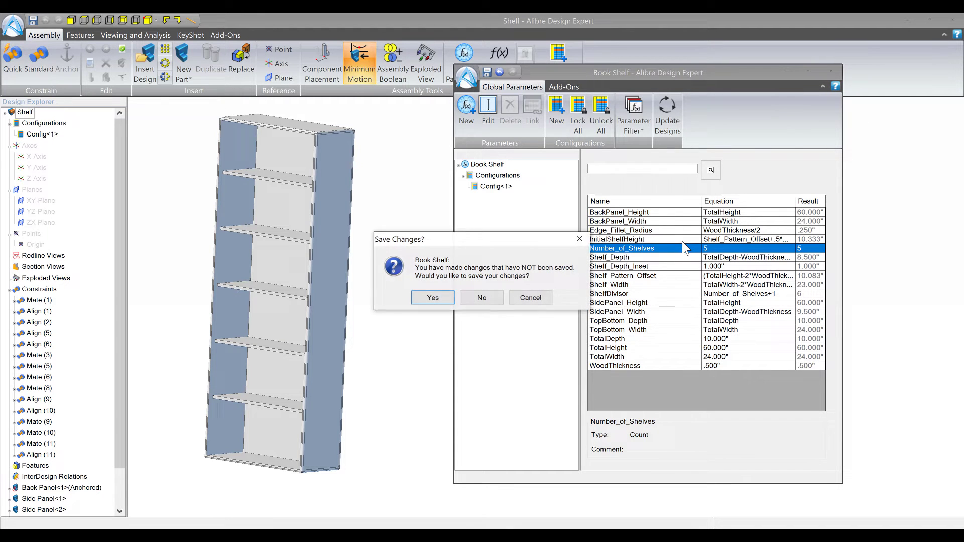
pyautogui.click(492, 296)
pyautogui.click(957, 21)
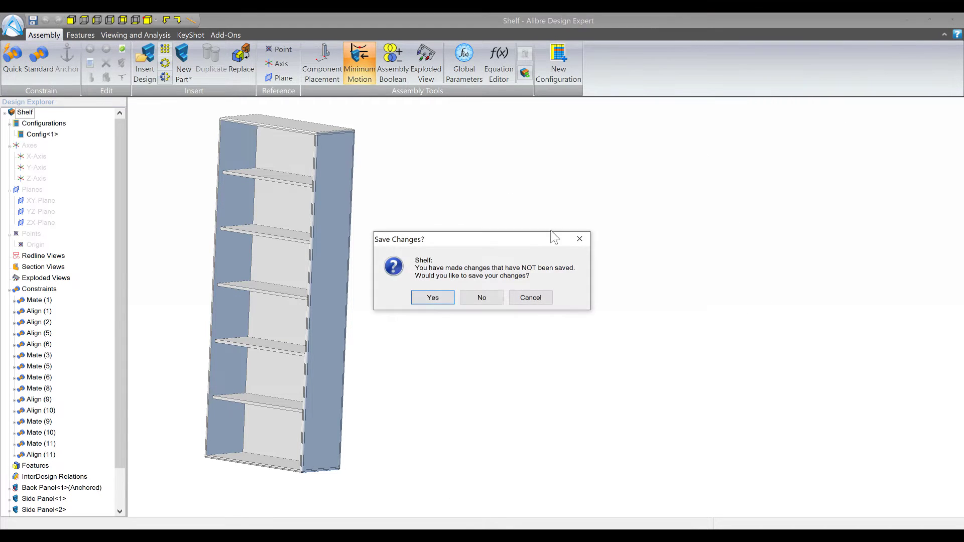
pyautogui.click(483, 298)
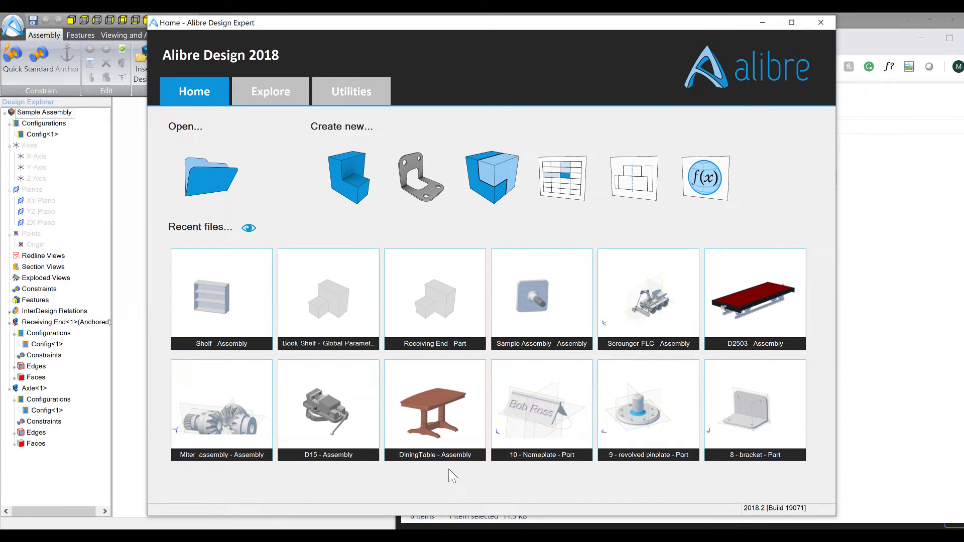
# - Switch to the Sample Assembly and examine how the axle fits in the Receiving End's cylindrical sleeve
pyautogui.click(131, 358)
pyautogui.moveTo(395, 294); pyautogui.dragTo(408, 278, button='middle')
pyautogui.scroll(-2, 696, 256)
pyautogui.moveTo(696, 256); pyautogui.dragTo(644, 279, button='middle')
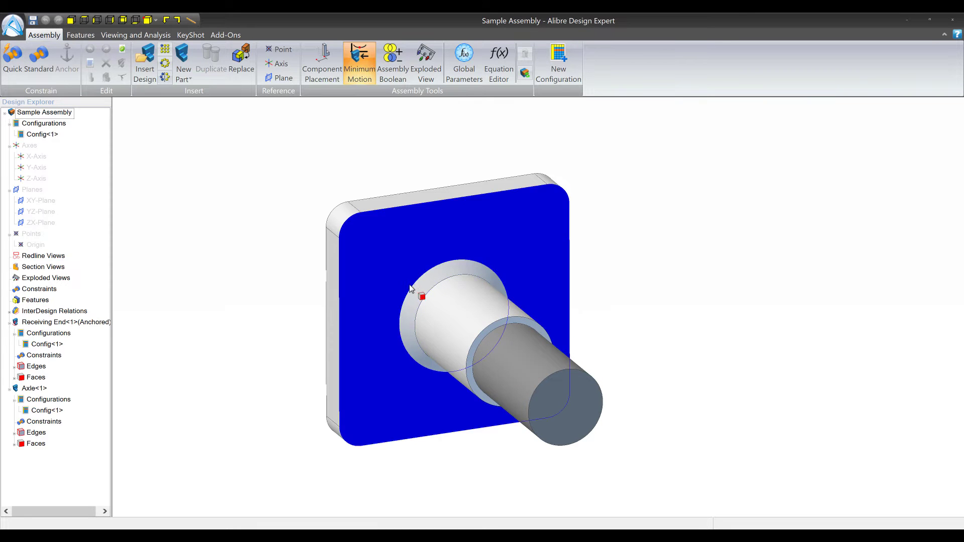
pyautogui.moveTo(442, 303); pyautogui.dragTo(449, 305, button='middle')
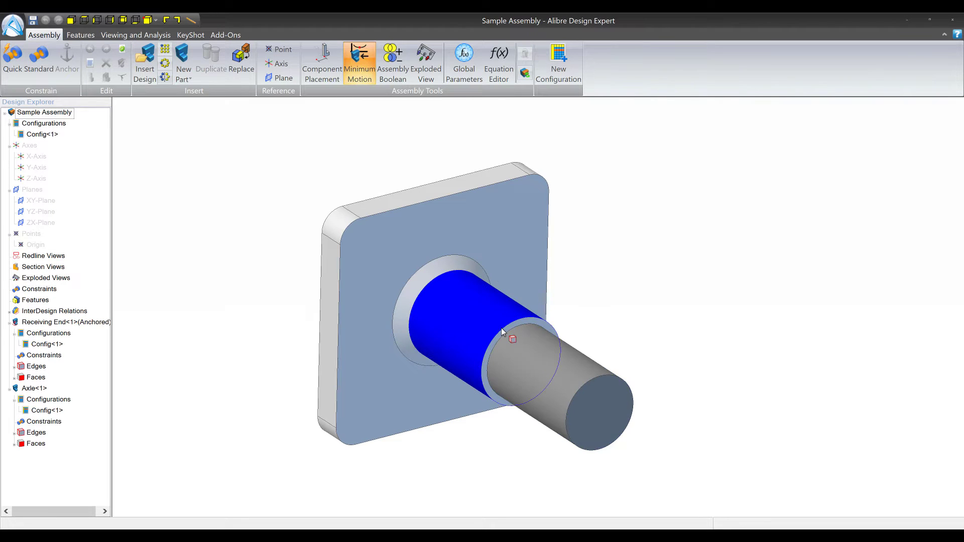
pyautogui.click(460, 362)
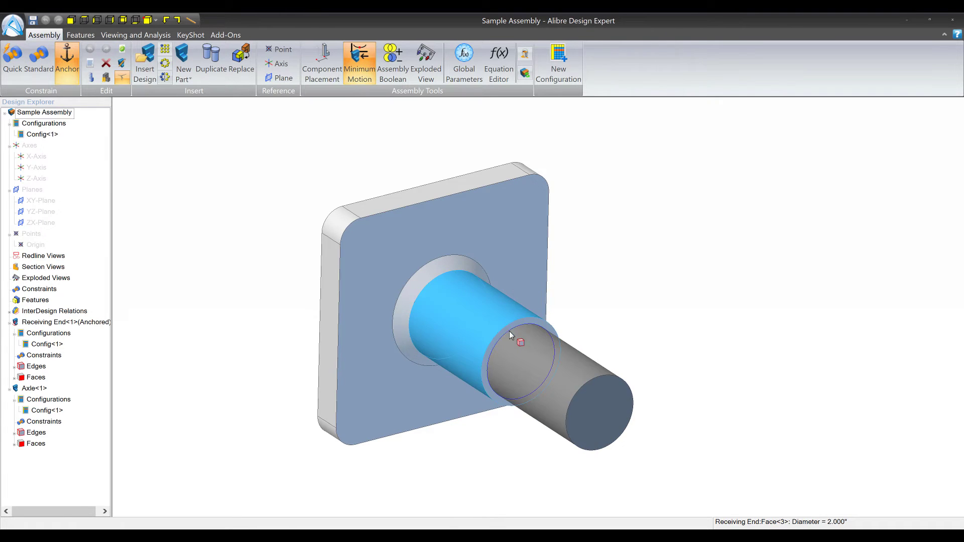
pyautogui.click(613, 270)
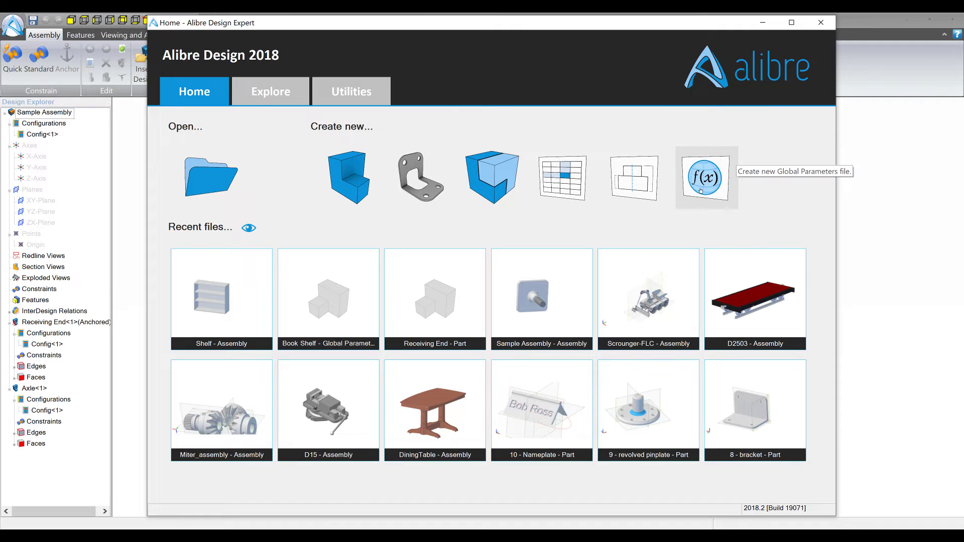
# - Create a new Global Parameters file and save it as AxleReceivingend in the GlobalParam folder
pyautogui.click(701, 191)
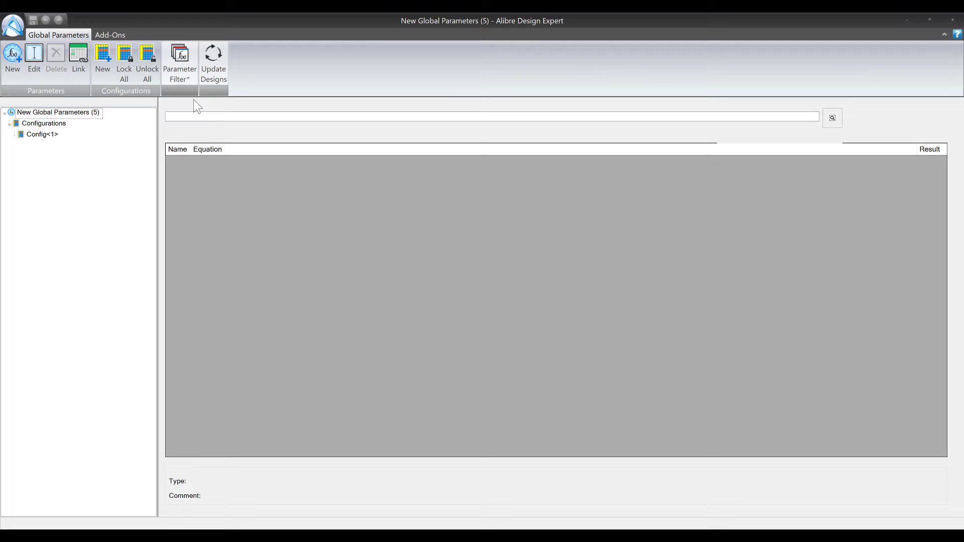
pyautogui.moveTo(191, 149); pyautogui.dragTo(261, 153)
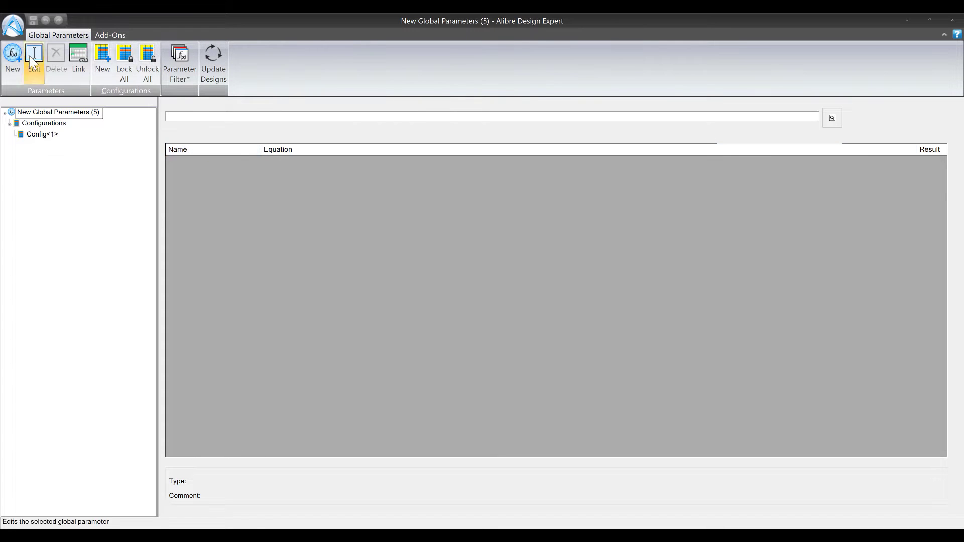
pyautogui.click(13, 24)
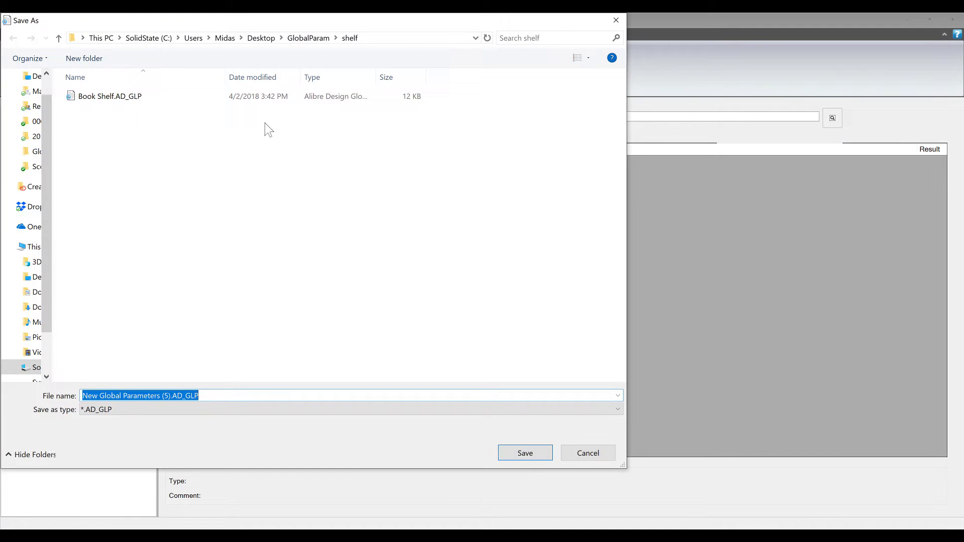
pyautogui.moveTo(254, 30); pyautogui.dragTo(387, 50)
pyautogui.click(440, 58)
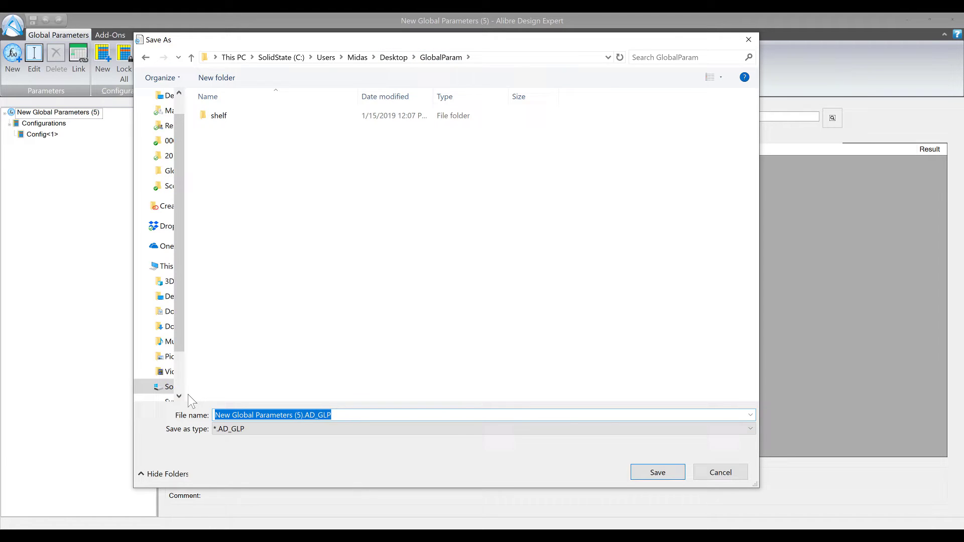
pyautogui.write('Axle')
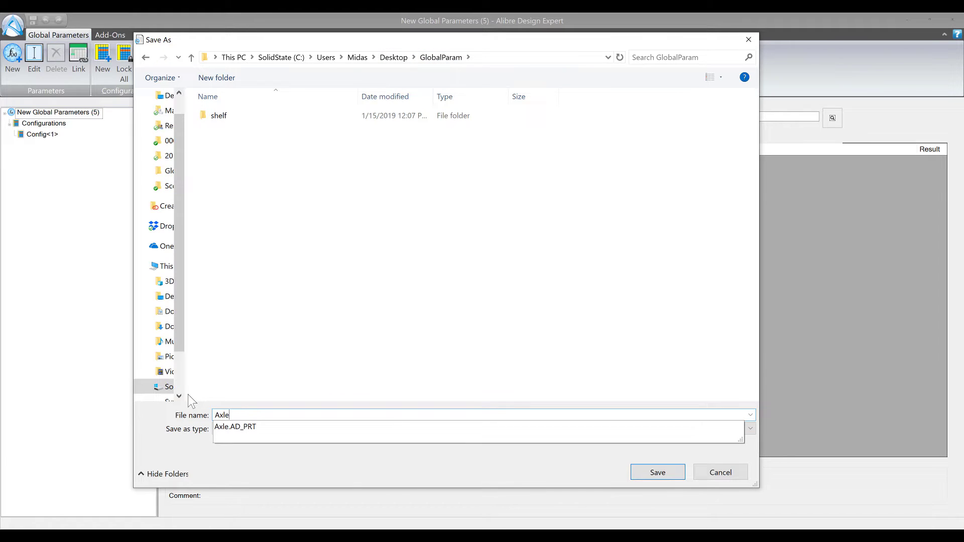
pyautogui.write('Rec')
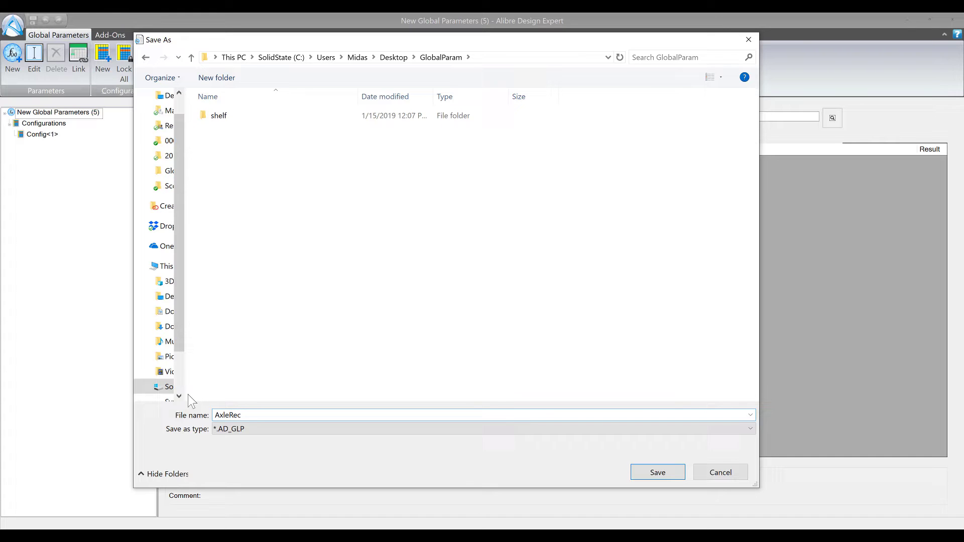
pyautogui.write('eivingend')
pyautogui.press('Return')
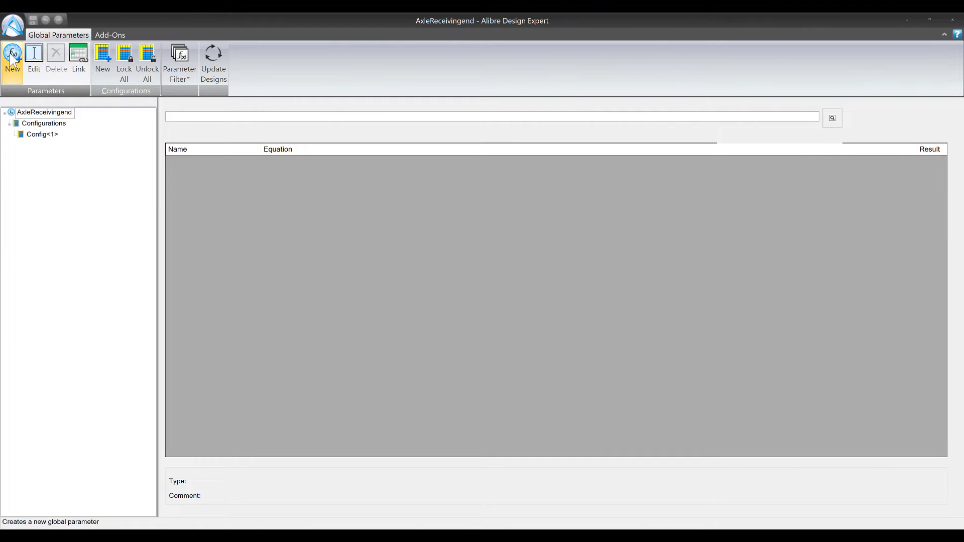
# - Add a distance parameter named AxleLength with a value of 5 inches to the AxleReceivingend global parameters
pyautogui.click(13, 58)
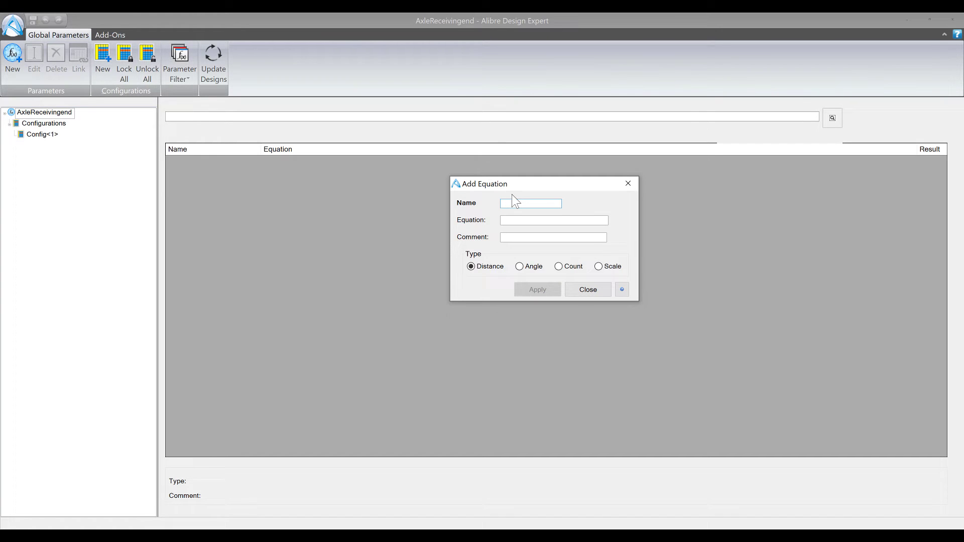
pyautogui.write('Axle')
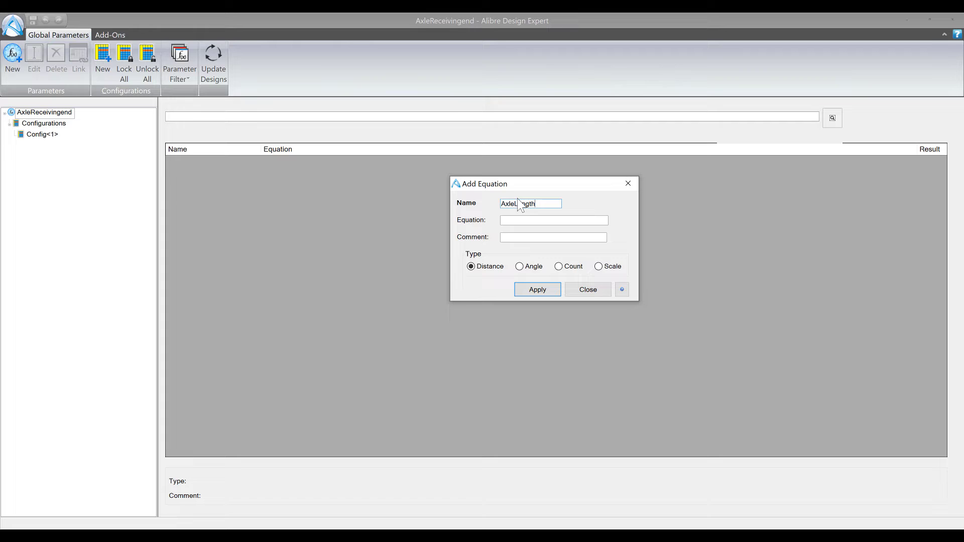
pyautogui.write('Length')
pyautogui.click(515, 203)
pyautogui.press('Tab')
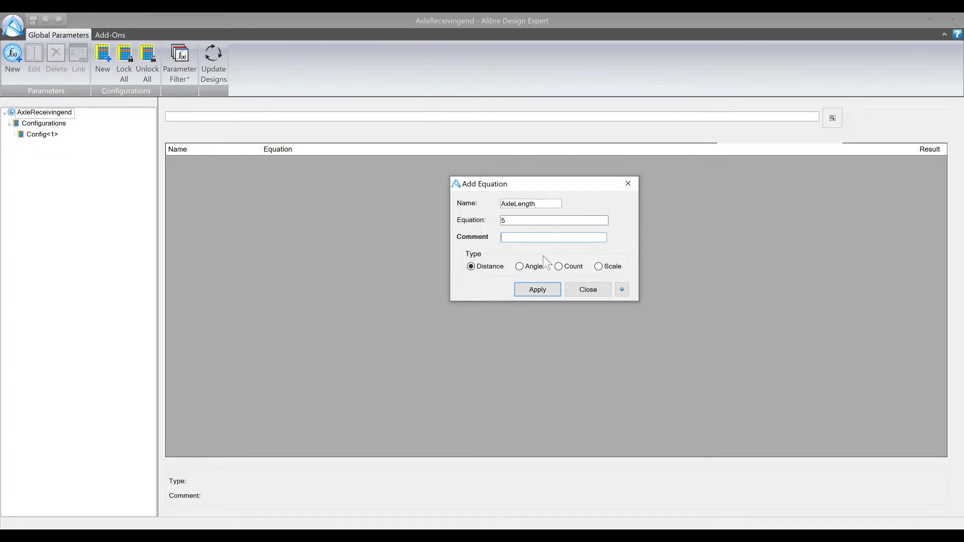
pyautogui.click(551, 288)
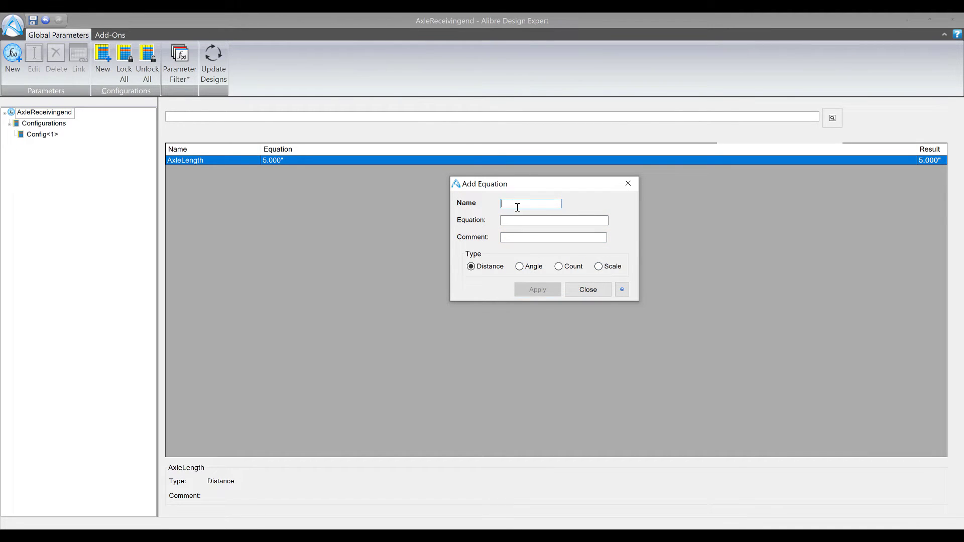
# - Add a distance parameter named AxleDiameter with a value of 2 inches
pyautogui.write('AxleDiameter')
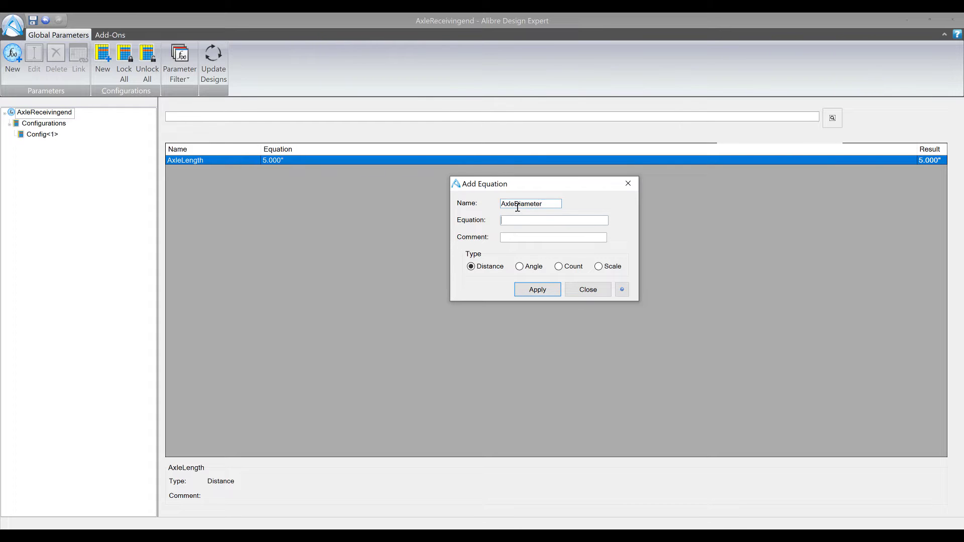
pyautogui.click(537, 290)
pyautogui.click(586, 290)
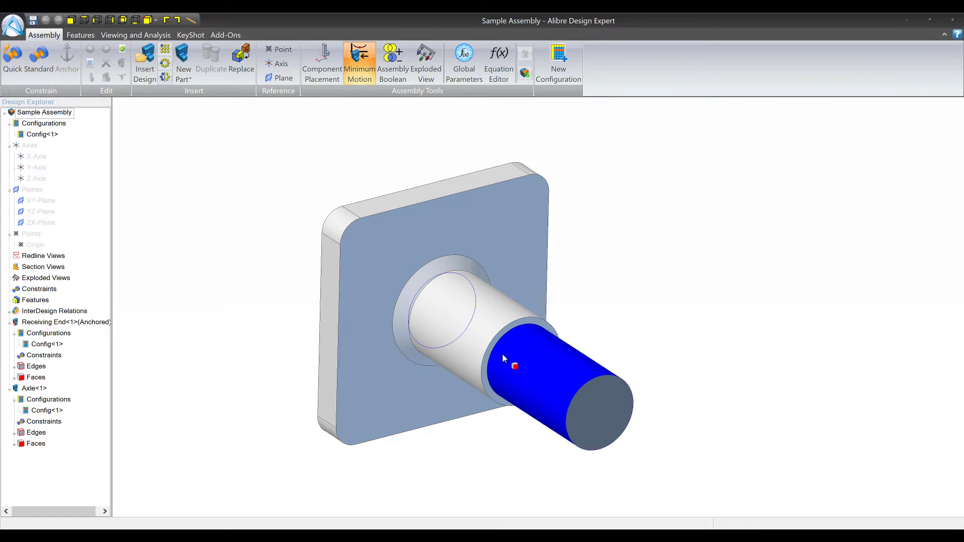
# - Check the Receiving End's sleeve in the Sample Assembly and add a distance parameter named ReceivingLength with a value of 2.5 inches
pyautogui.scroll(3, 505, 353)
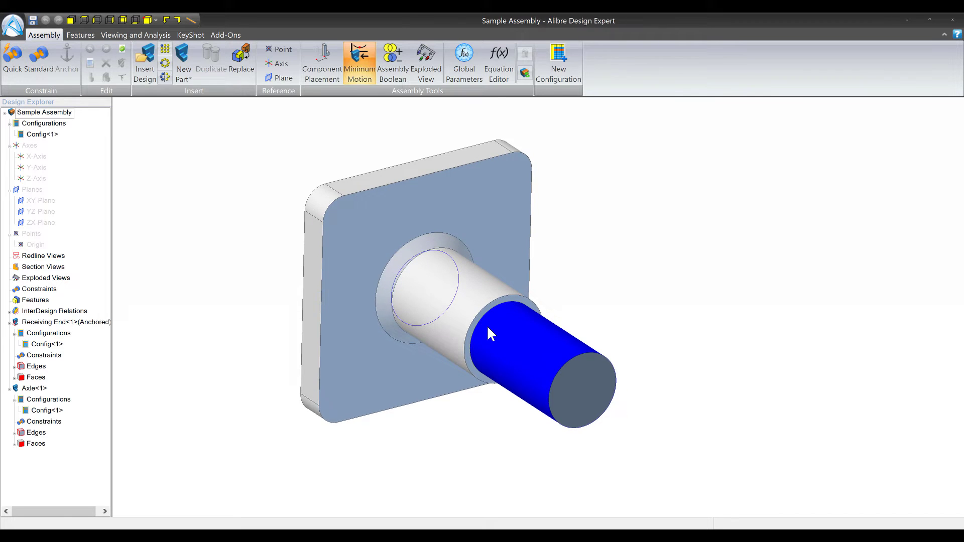
pyautogui.click(485, 316)
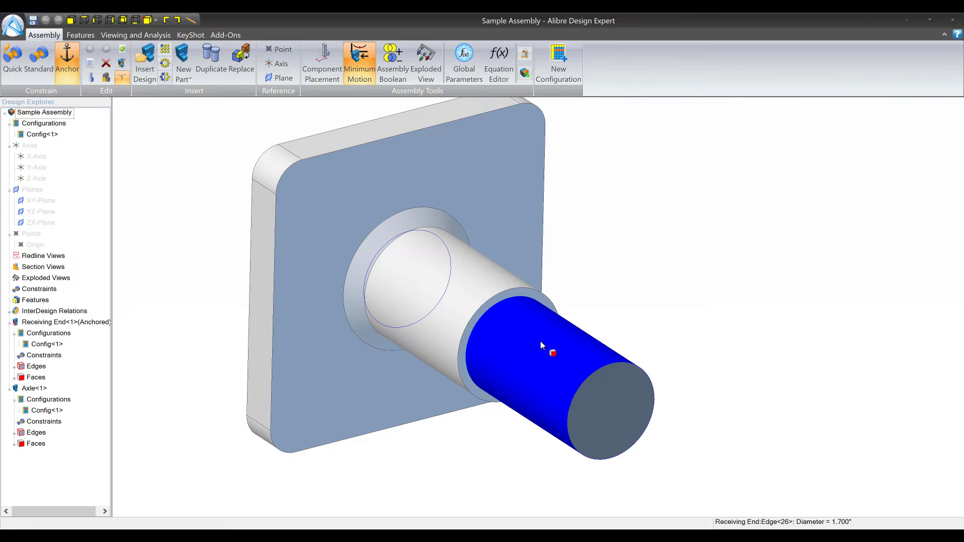
pyautogui.click(673, 257)
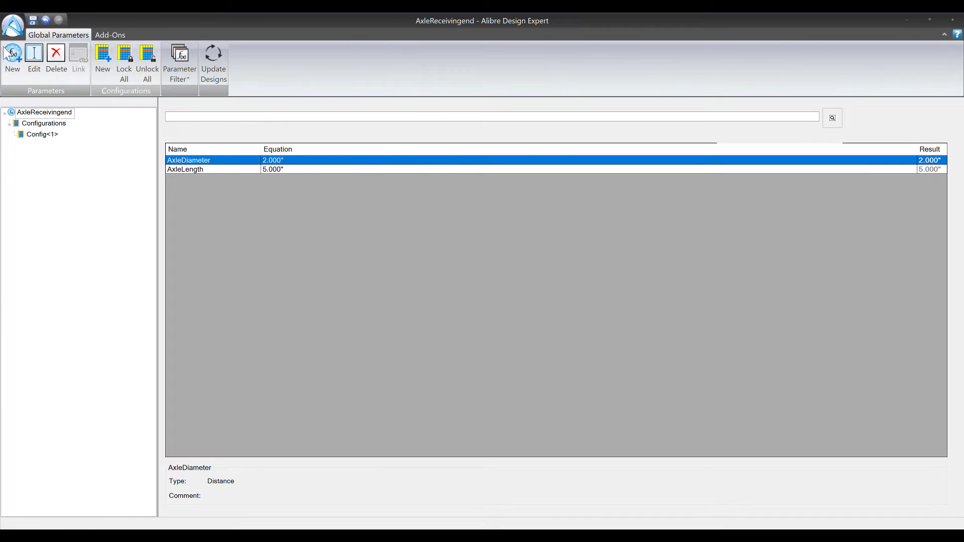
pyautogui.click(13, 58)
pyautogui.write('R')
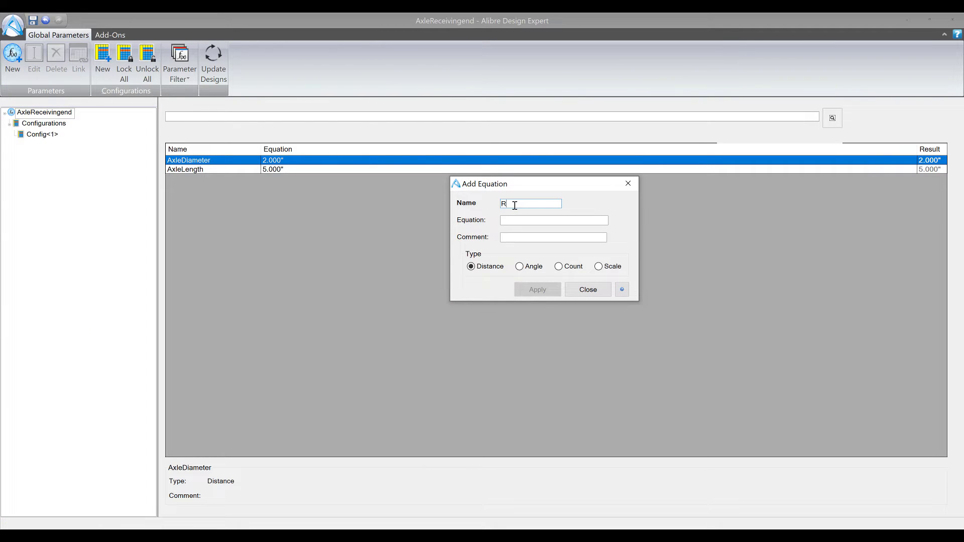
pyautogui.write('ex')
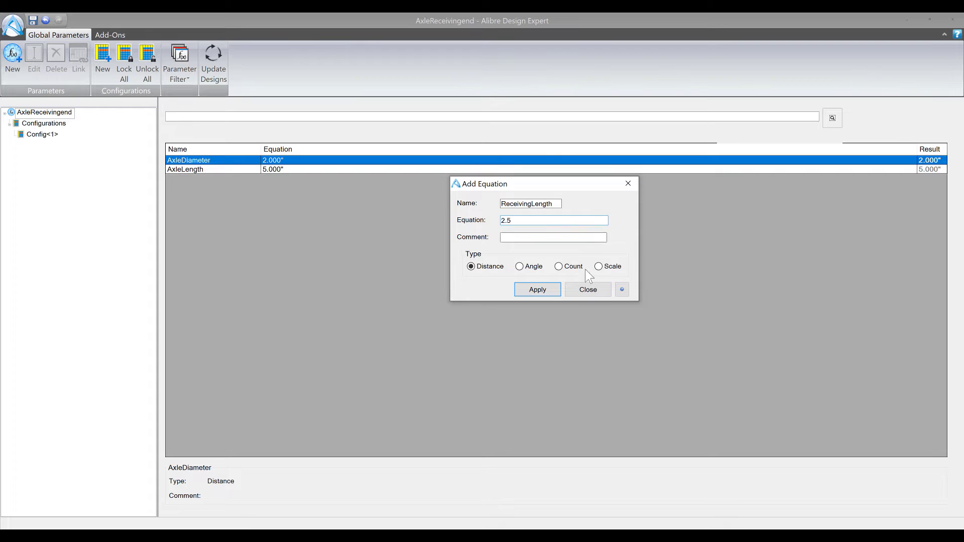
pyautogui.click(552, 290)
pyautogui.click(603, 294)
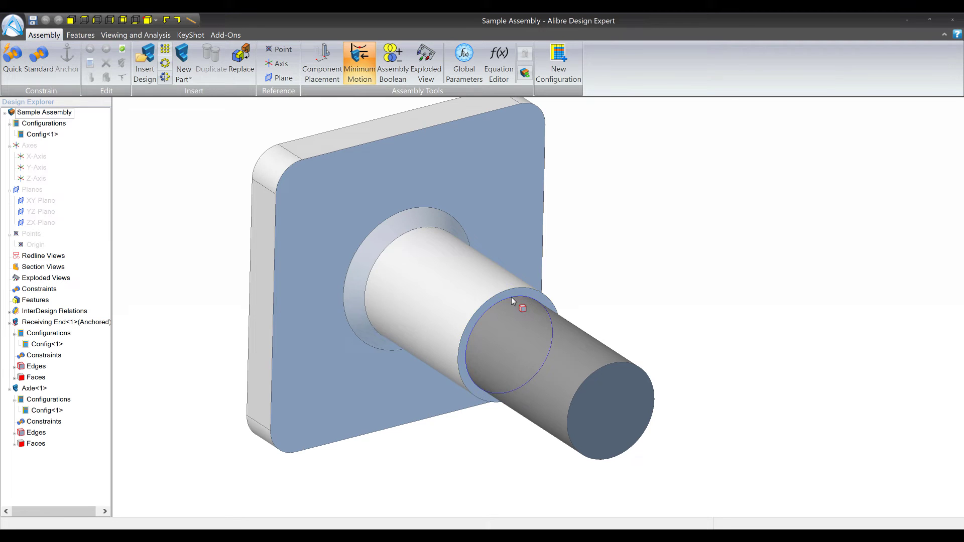
# - Check the sleeve's outer diameter in the assembly and add a distance parameter named ReceivingExternalDiam with the equation AxleDiameter+.5
pyautogui.click(507, 290)
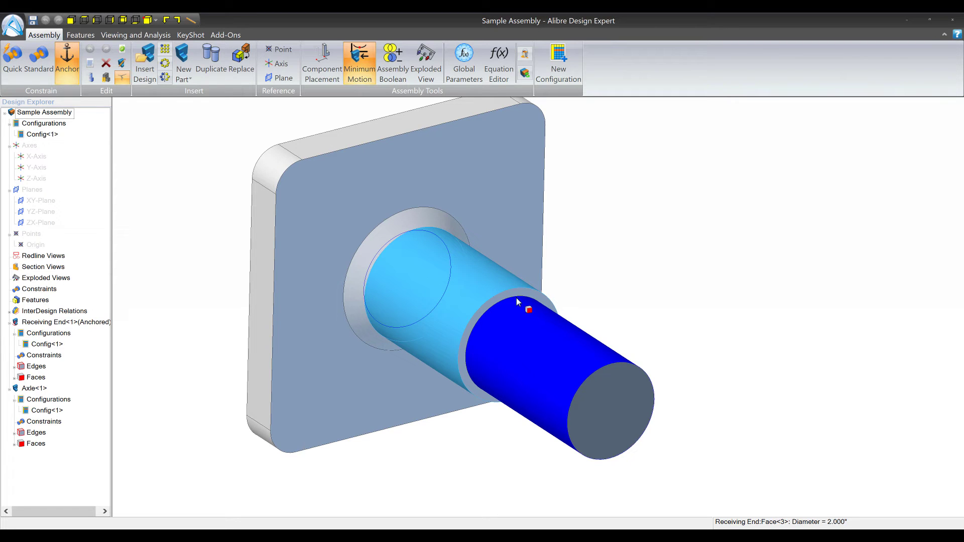
pyautogui.click(518, 300)
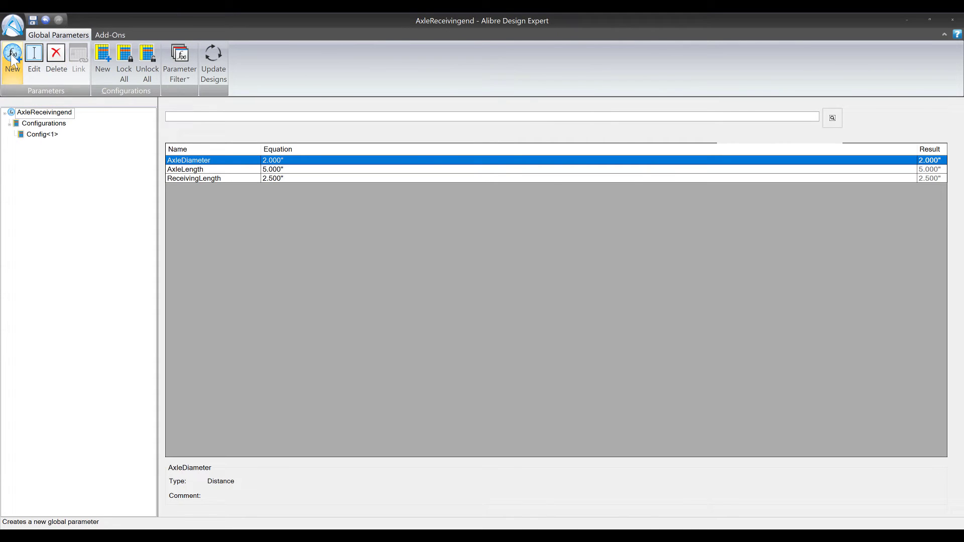
pyautogui.click(12, 57)
pyautogui.moveTo(552, 187); pyautogui.dragTo(469, 213)
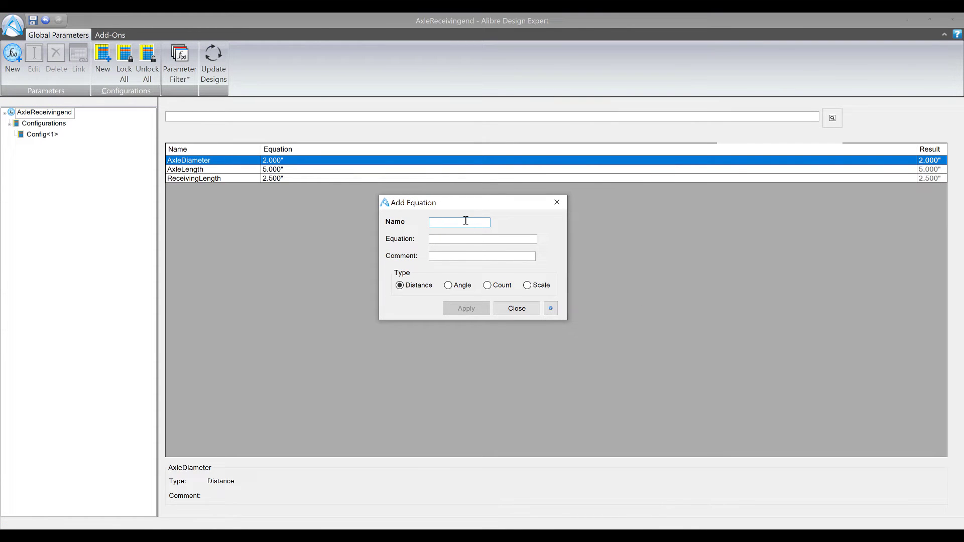
pyautogui.write('Rece')
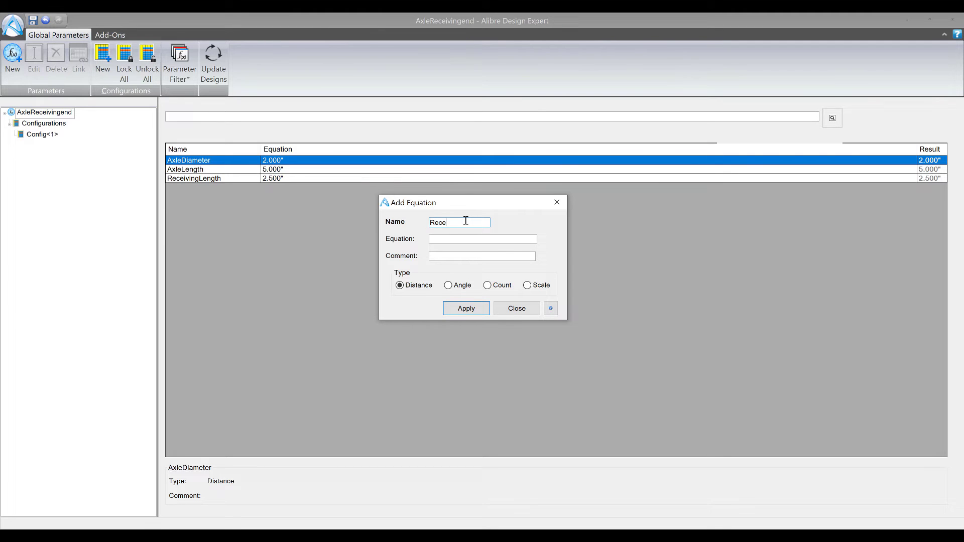
pyautogui.write('ivingExternalDiam')
pyautogui.press('Tab')
pyautogui.write('AxleDiameter')
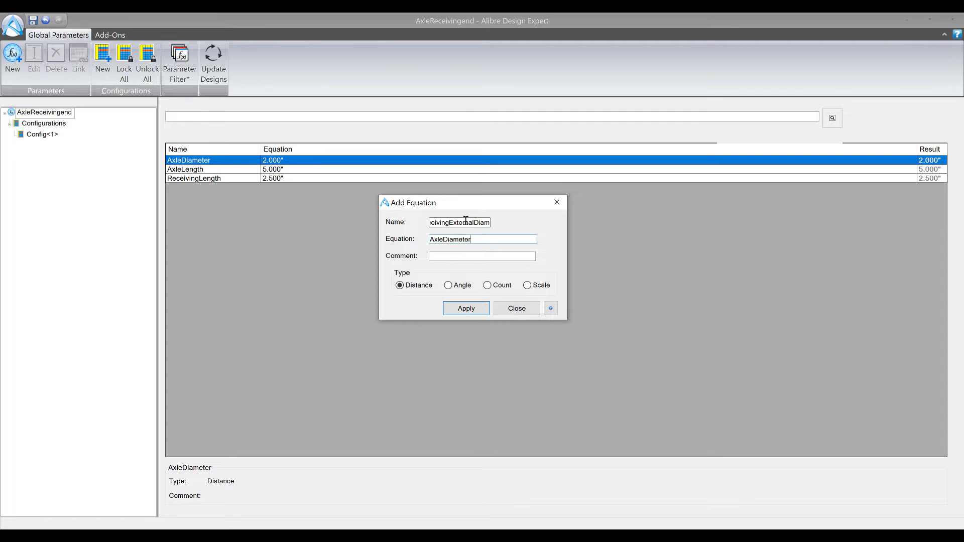
pyautogui.write('+.5')
pyautogui.write('P5')
pyautogui.click(477, 310)
pyautogui.click(523, 312)
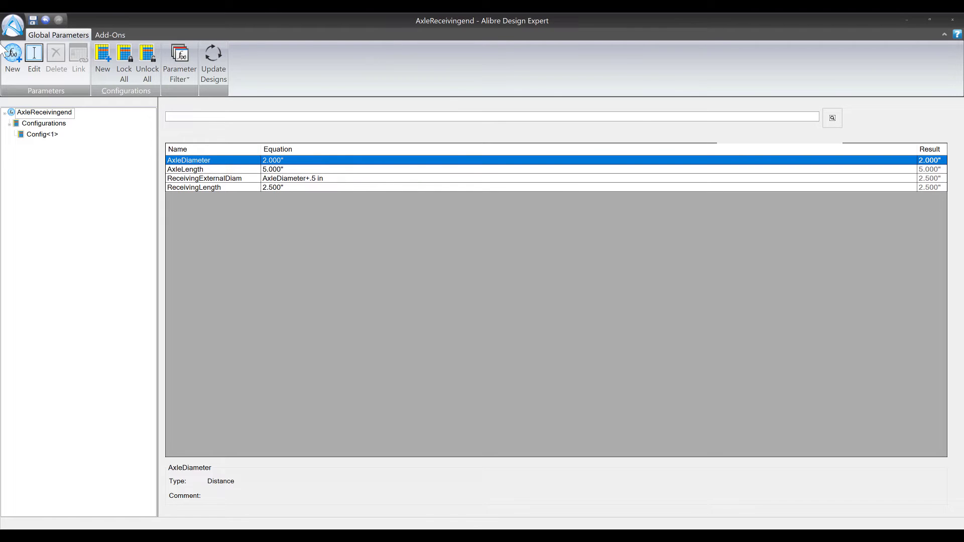
# - Save the global parameters file and open the Axle from the Sample Assembly for editing in a separate window
pyautogui.click(12, 26)
pyautogui.click(49, 97)
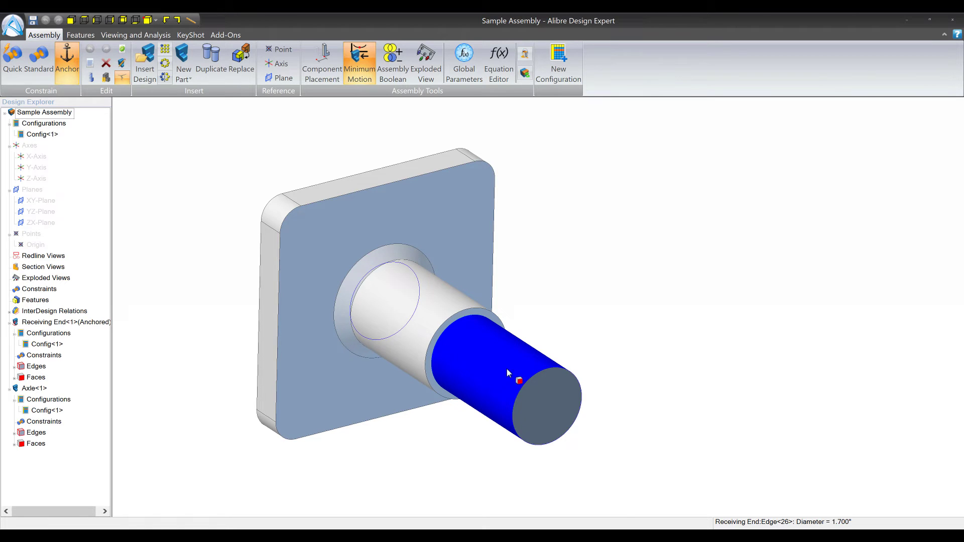
pyautogui.rightClick(490, 356)
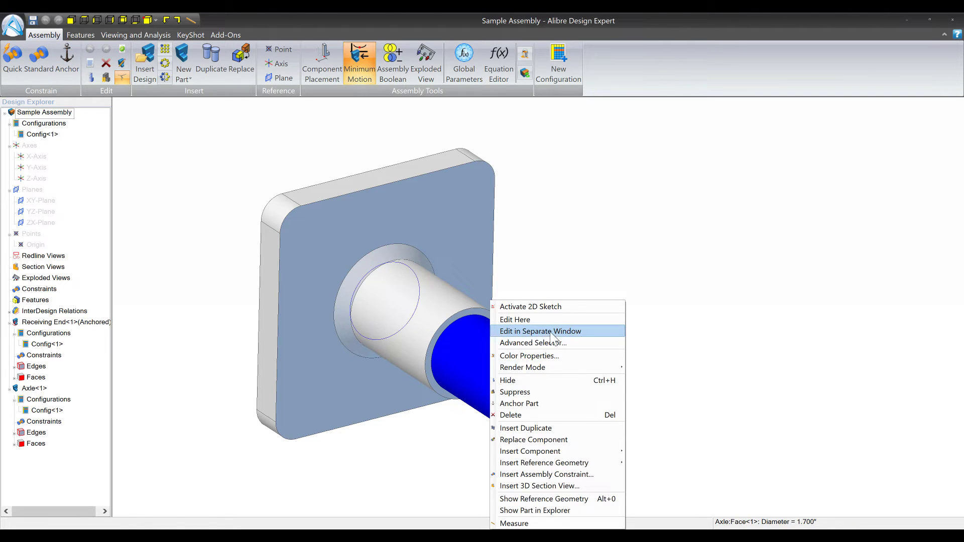
pyautogui.click(572, 333)
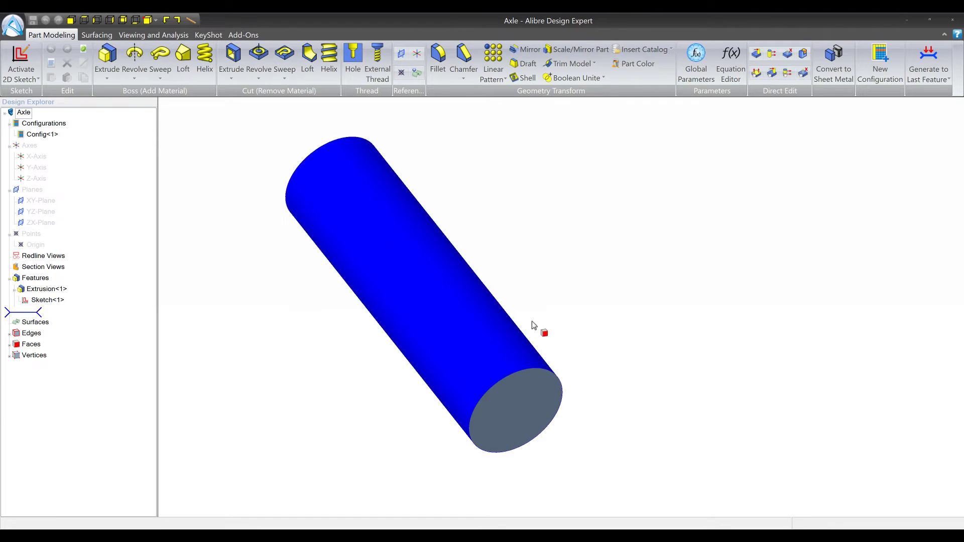
# - Link the Axle part to the existing global parameters file AxleReceivingend.AD_GLP
pyautogui.click(697, 58)
pyautogui.click(663, 63)
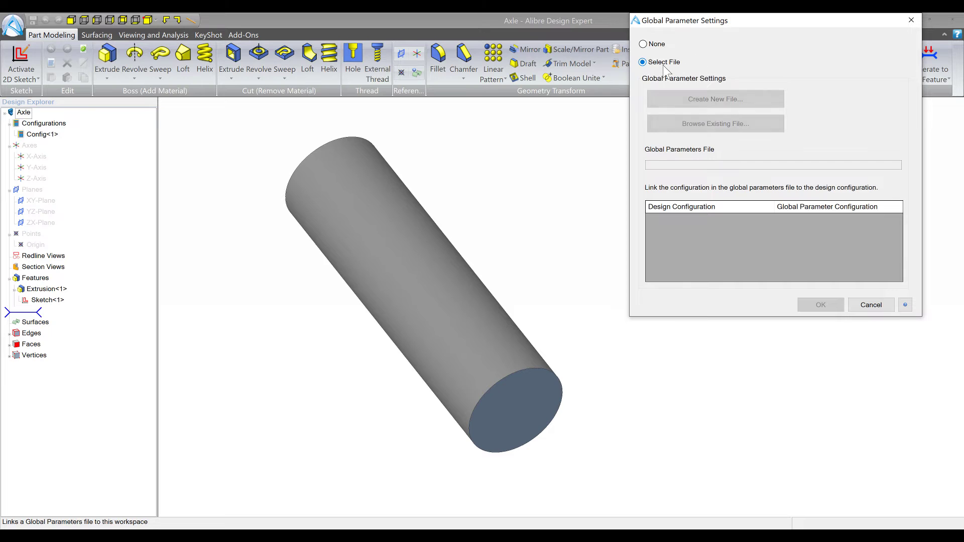
pyautogui.click(747, 126)
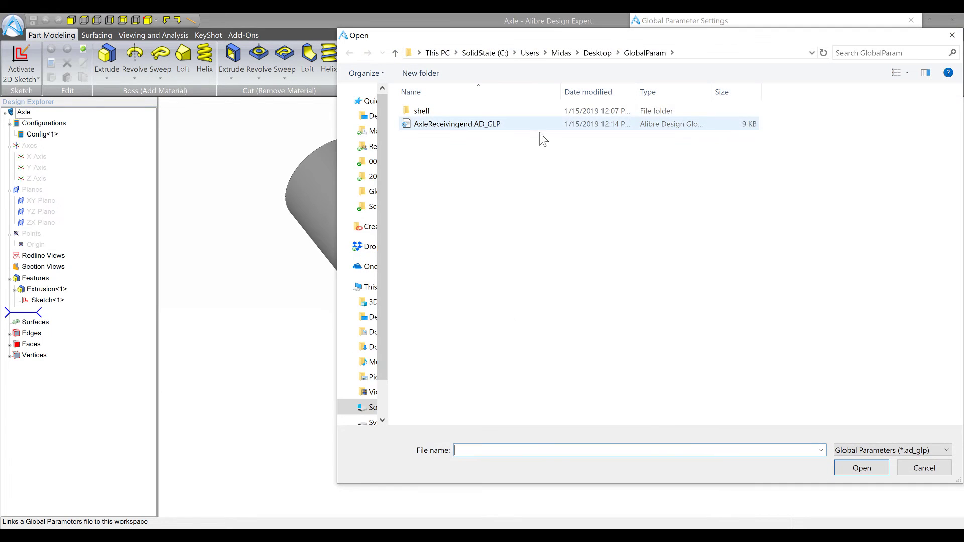
pyautogui.click(470, 126)
pyautogui.click(861, 468)
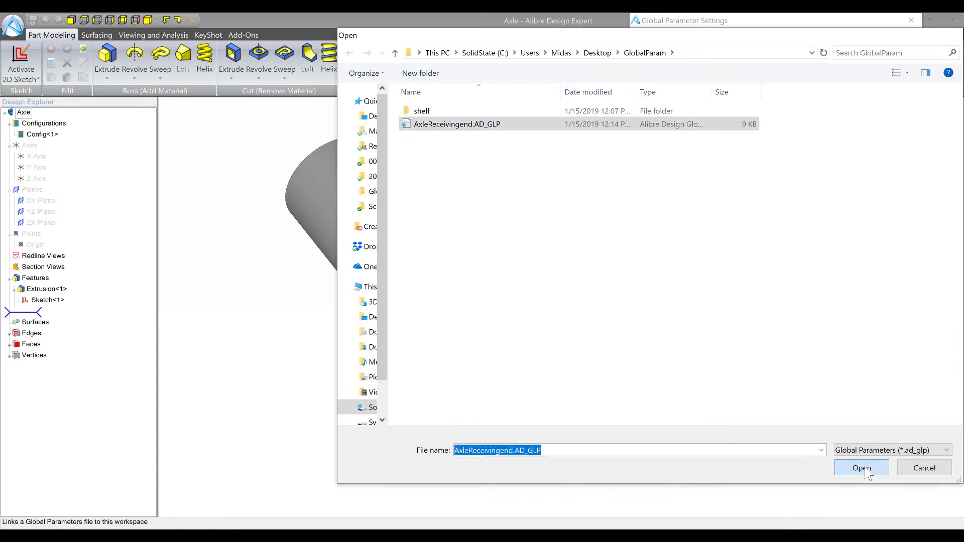
pyautogui.click(819, 304)
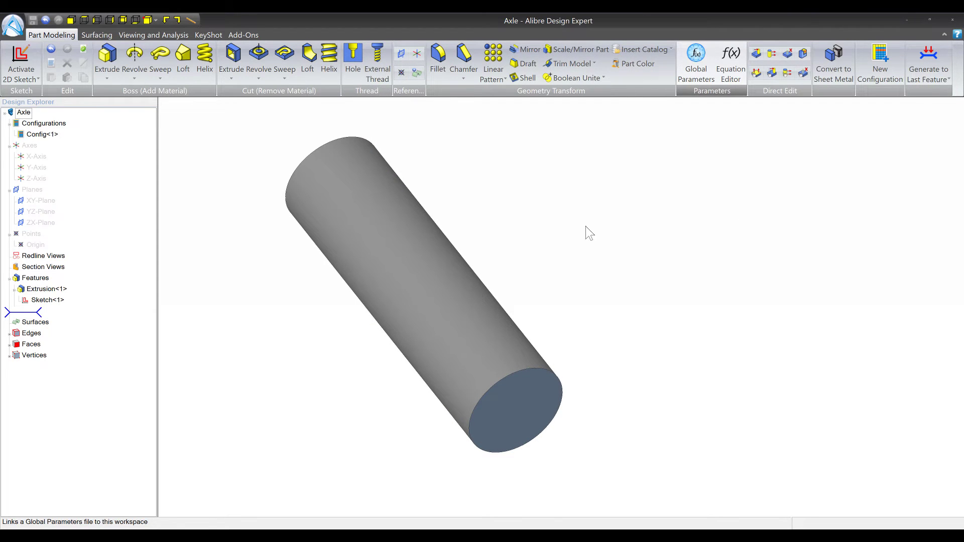
# - Examine the linked global axle and receiving parameters in the Axle's Equation Editor and close it without changes
pyautogui.click(731, 69)
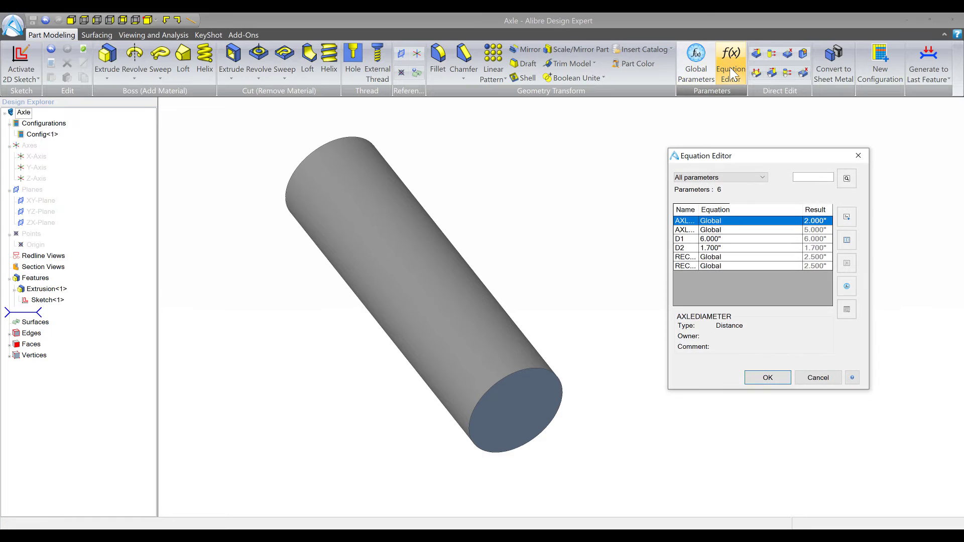
pyautogui.moveTo(698, 212); pyautogui.dragTo(750, 214)
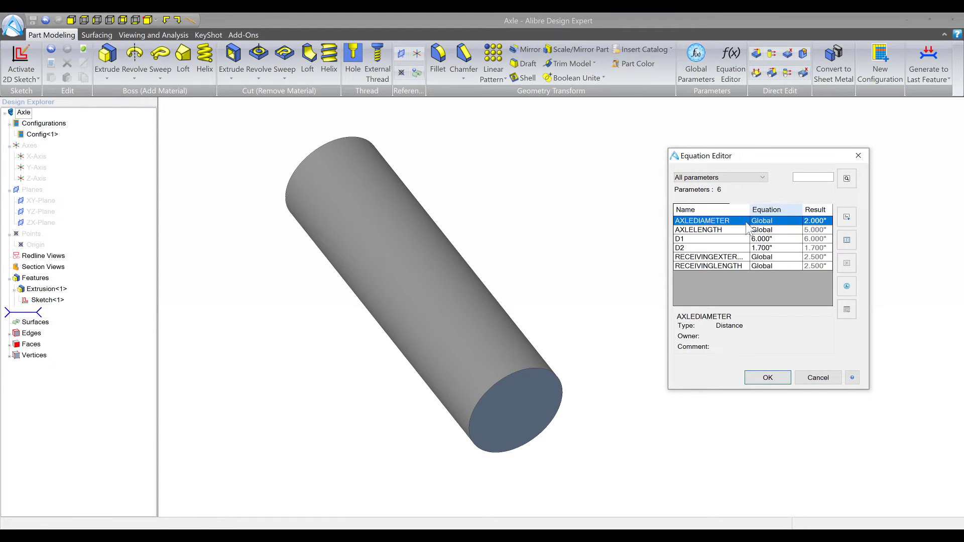
pyautogui.click(774, 229)
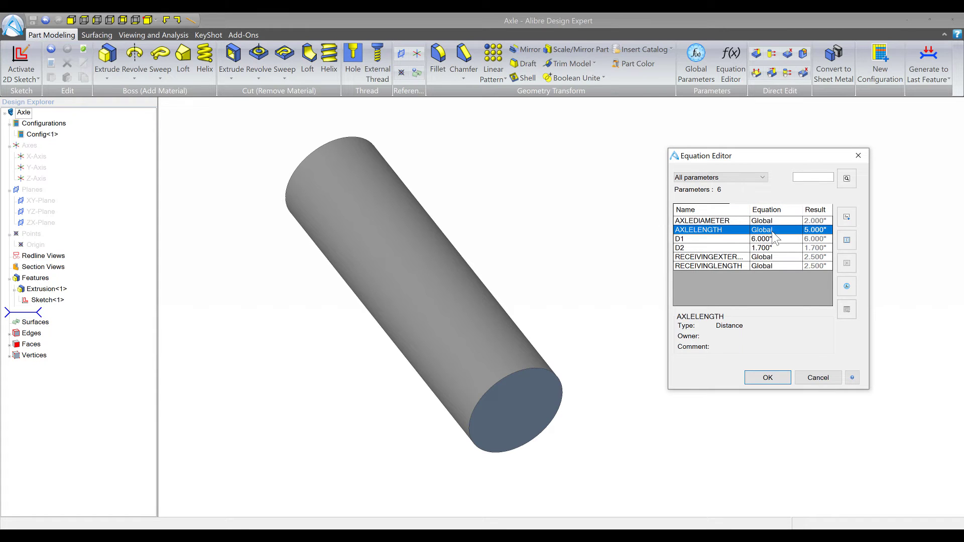
pyautogui.keyDown('ctrl'); pyautogui.click(773, 256); pyautogui.keyUp('ctrl')
pyautogui.keyDown('ctrl'); pyautogui.click(770, 265); pyautogui.keyUp('ctrl')
pyautogui.keyDown('ctrl'); pyautogui.click(767, 221); pyautogui.keyUp('ctrl')
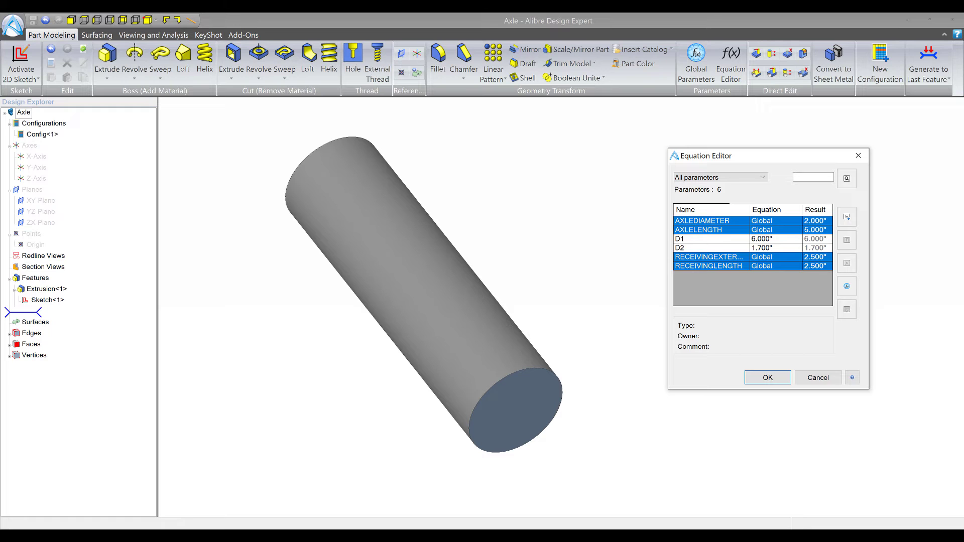
pyautogui.click(820, 378)
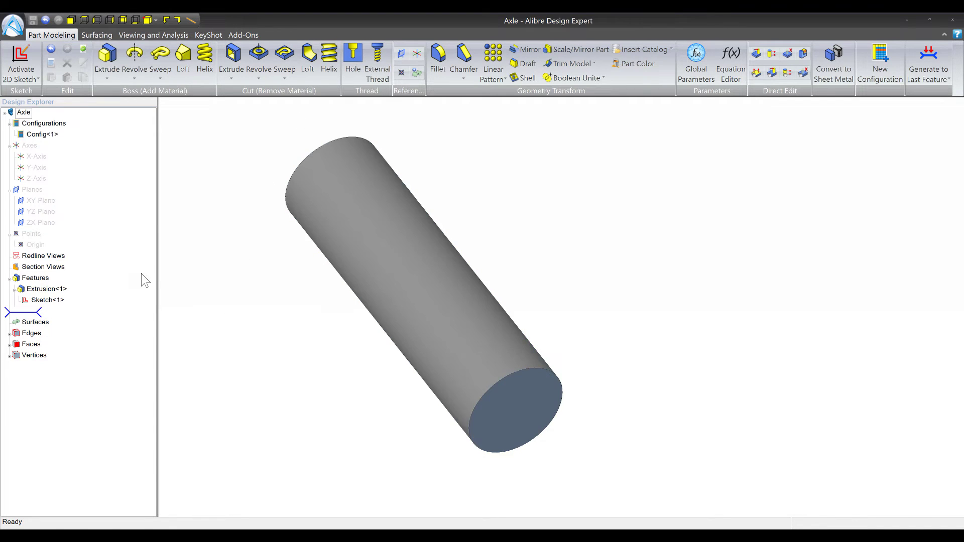
# - Edit the axle's extrusion and link its depth to the global parameter AXLELENGTH
pyautogui.rightClick(52, 289)
pyautogui.click(103, 297)
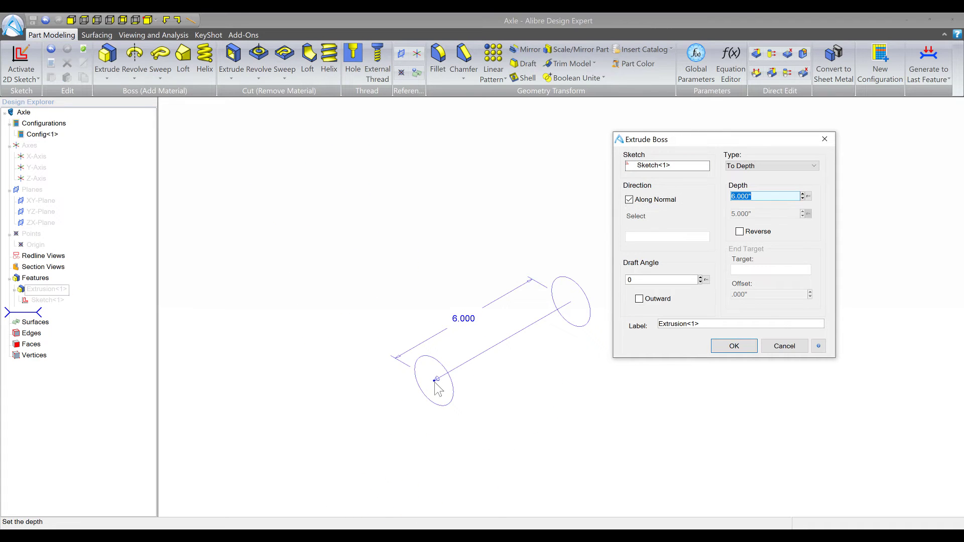
pyautogui.moveTo(441, 383)
pyautogui.mouseDown()
pyautogui.moveTo(355, 420)
pyautogui.moveTo(445, 370)
pyautogui.mouseUp()
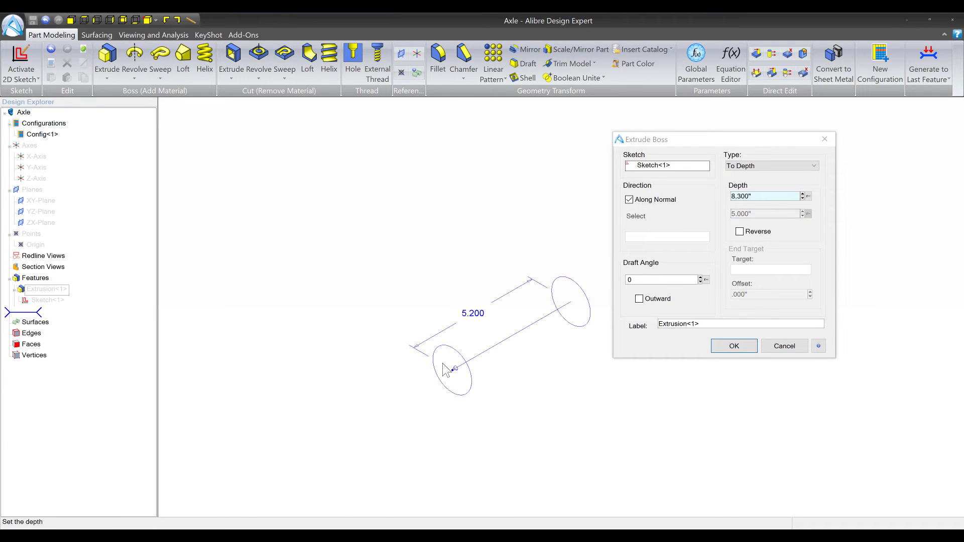
pyautogui.click(808, 197)
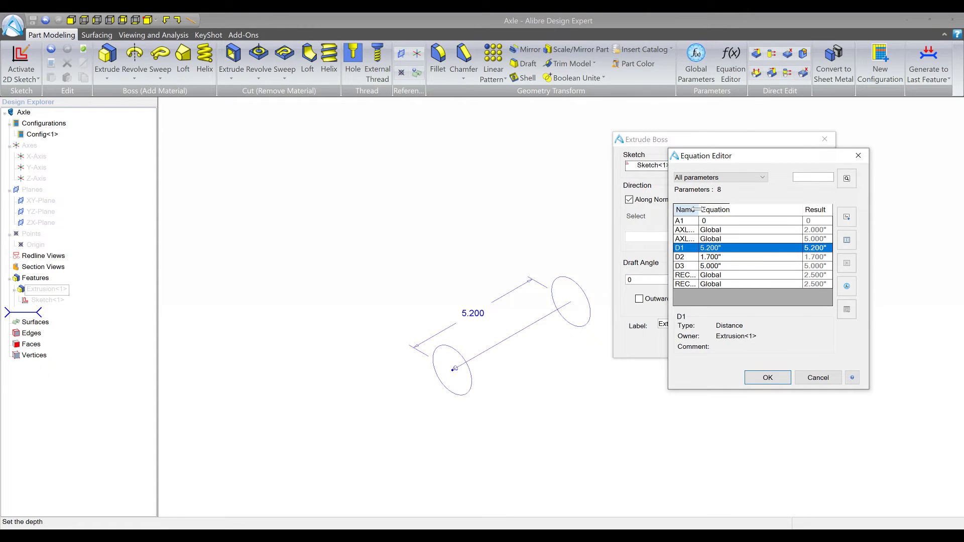
pyautogui.moveTo(698, 210); pyautogui.dragTo(764, 210)
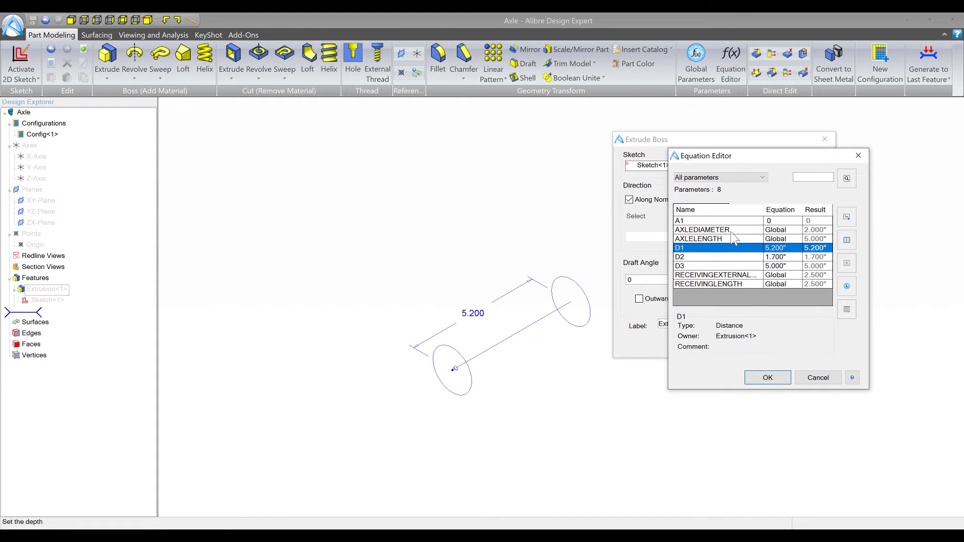
pyautogui.click(721, 239)
pyautogui.click(774, 376)
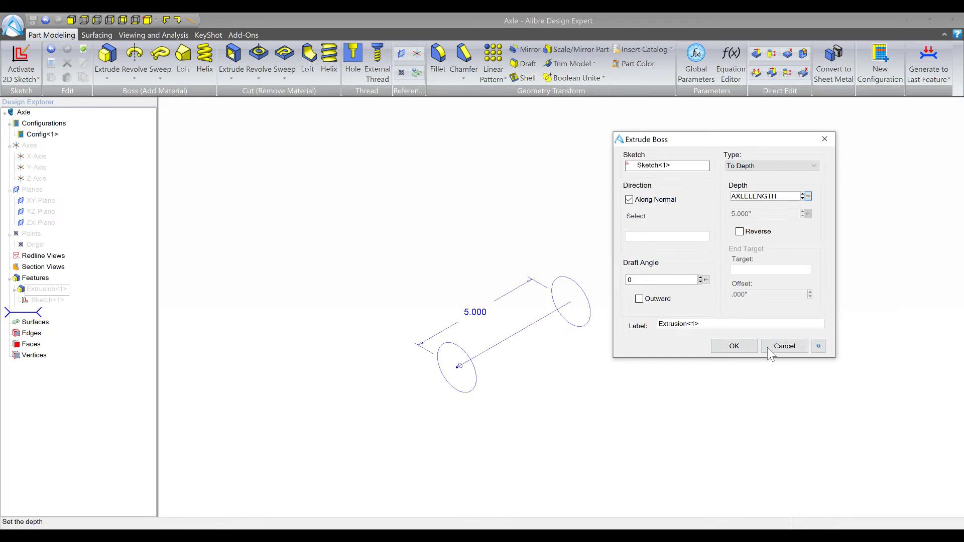
pyautogui.click(730, 348)
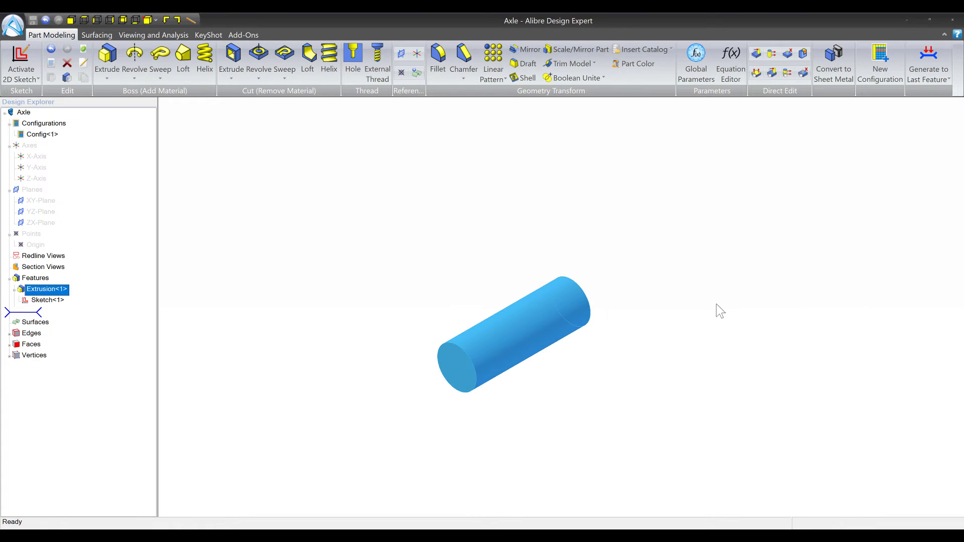
# - Open the sketch of the axle's circular profile for editing
pyautogui.moveTo(480, 359); pyautogui.dragTo(443, 357, button='middle')
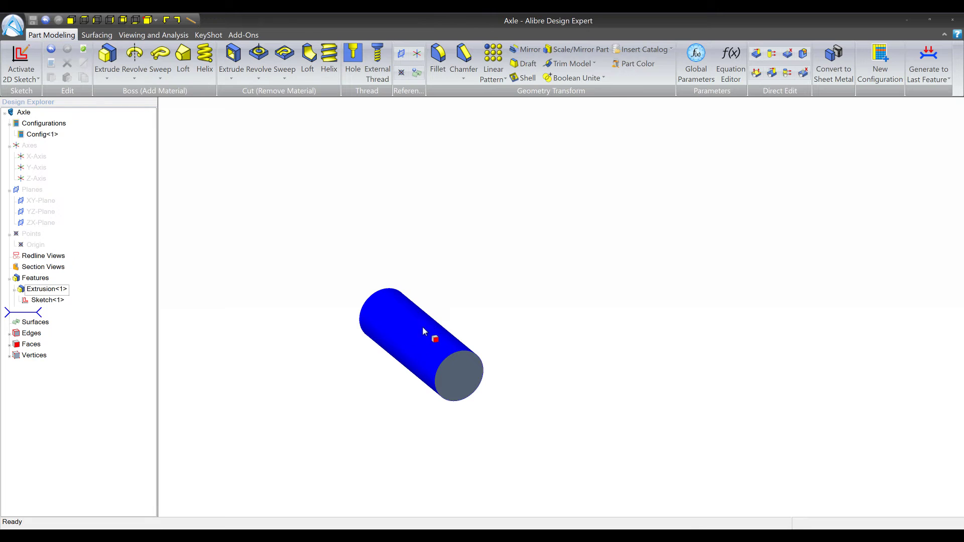
pyautogui.doubleClick(414, 338)
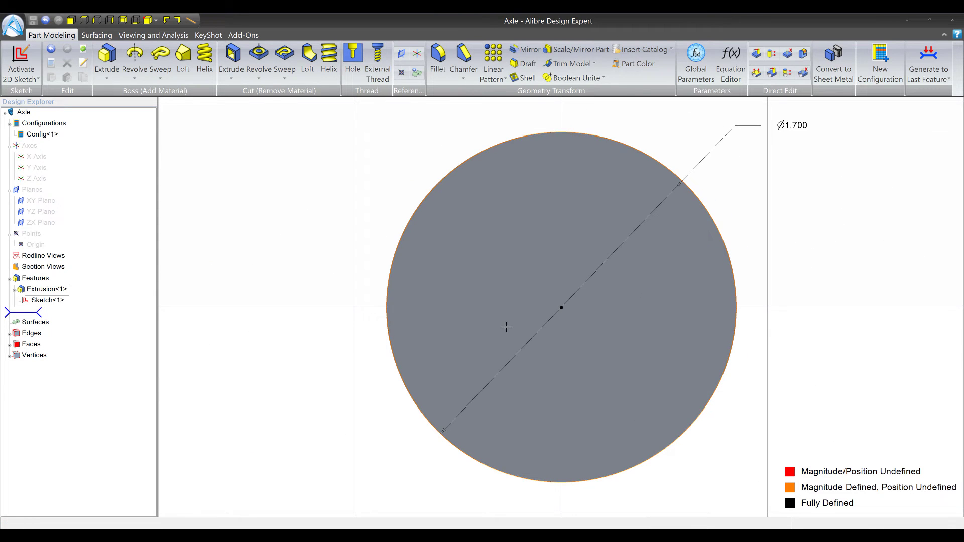
pyautogui.scroll(-2, 506, 327)
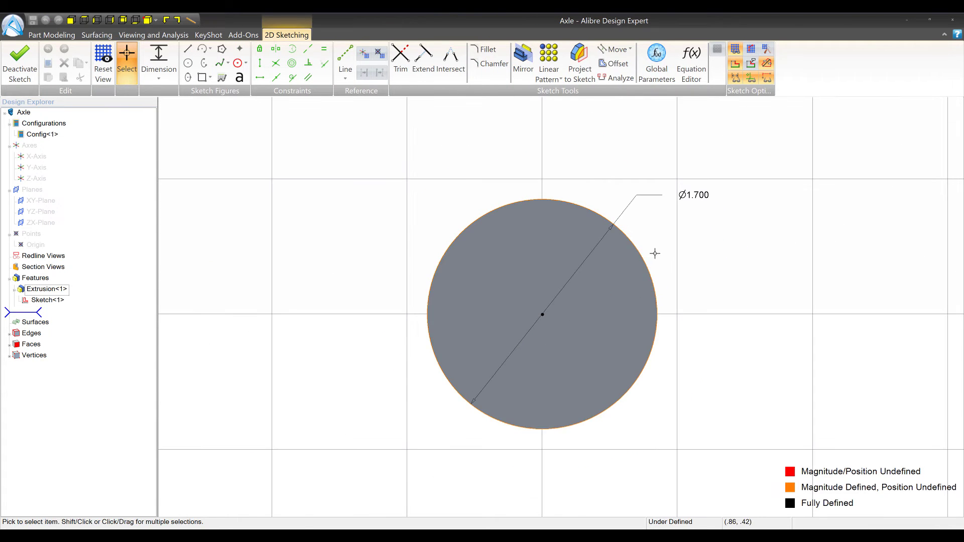
pyautogui.moveTo(687, 252); pyautogui.dragTo(644, 279, button='middle')
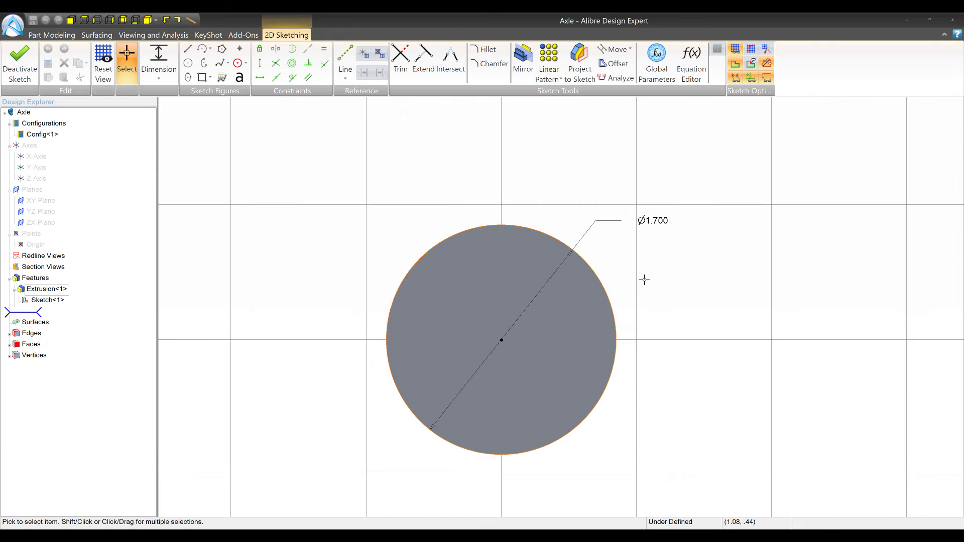
pyautogui.rightClick(38, 300)
pyautogui.rightClick(30, 300)
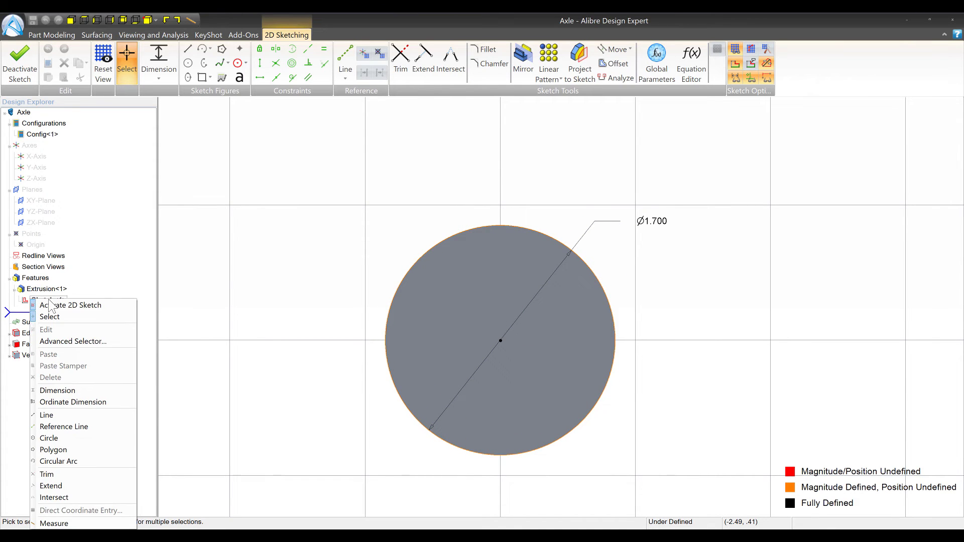
pyautogui.click(222, 279)
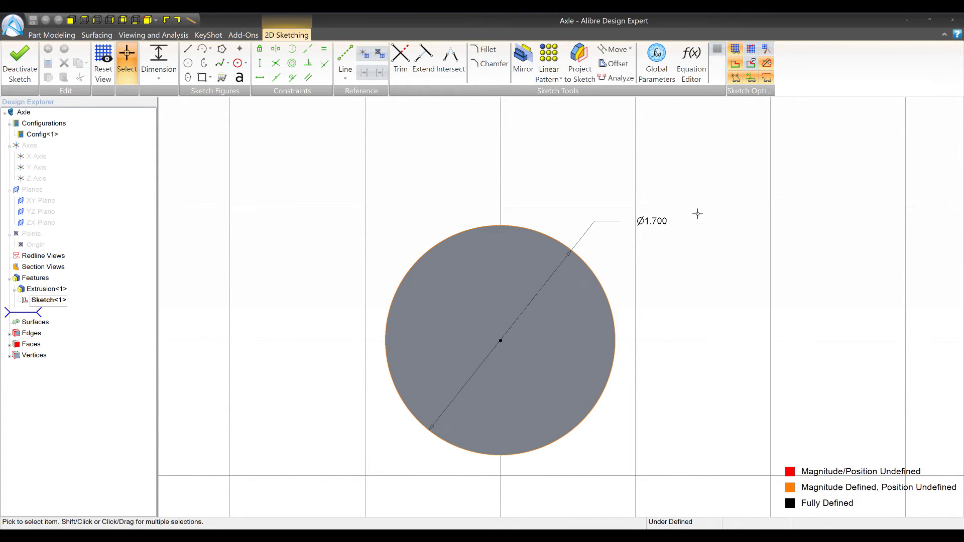
# - Link the axle circle's diameter dimension to the global parameter AXLEDIAMETER and finish the sketch
pyautogui.doubleClick(654, 224)
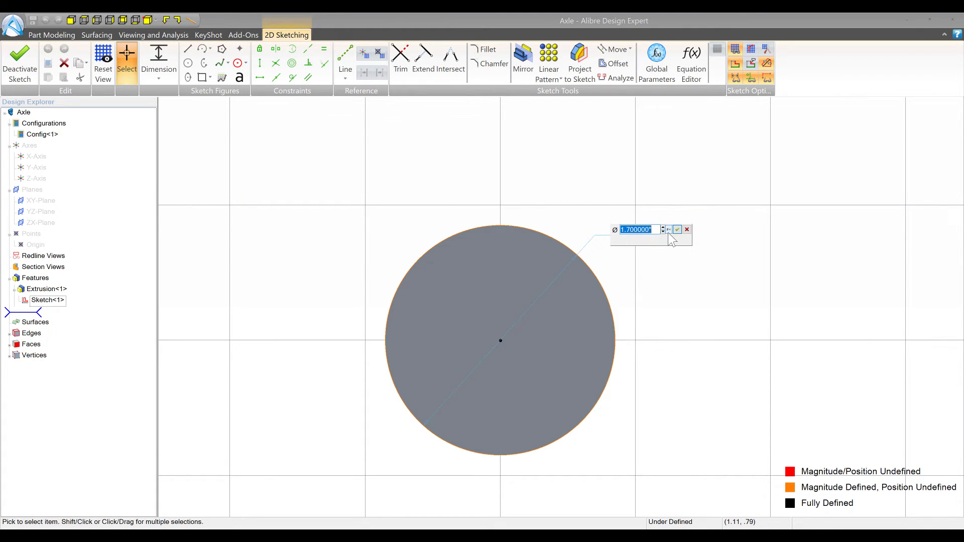
pyautogui.click(668, 230)
pyautogui.moveTo(700, 210); pyautogui.dragTo(759, 211)
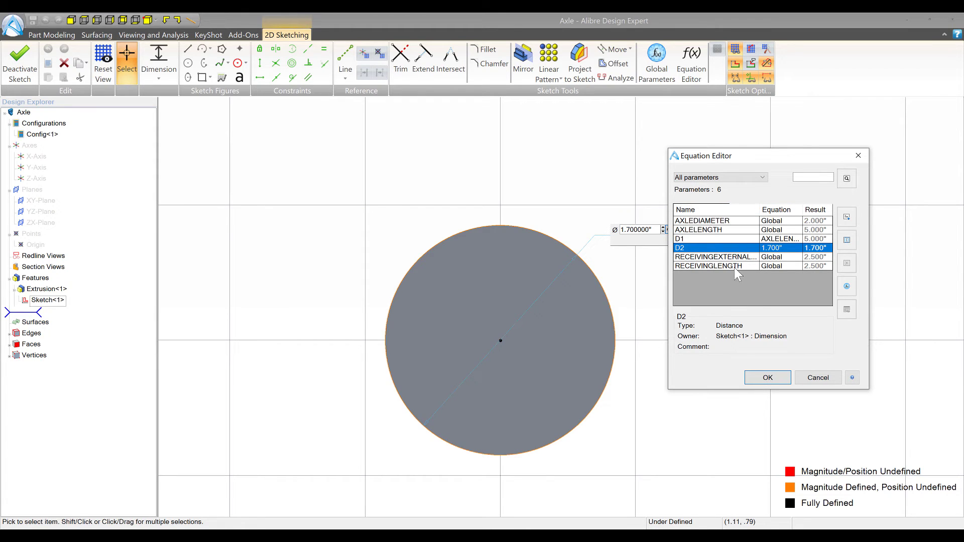
pyautogui.click(705, 221)
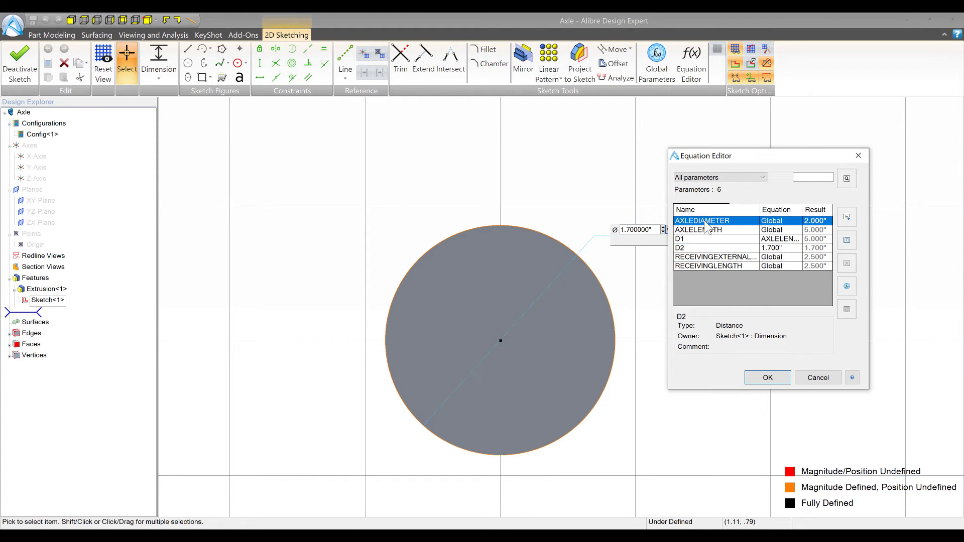
pyautogui.click(776, 373)
pyautogui.click(677, 230)
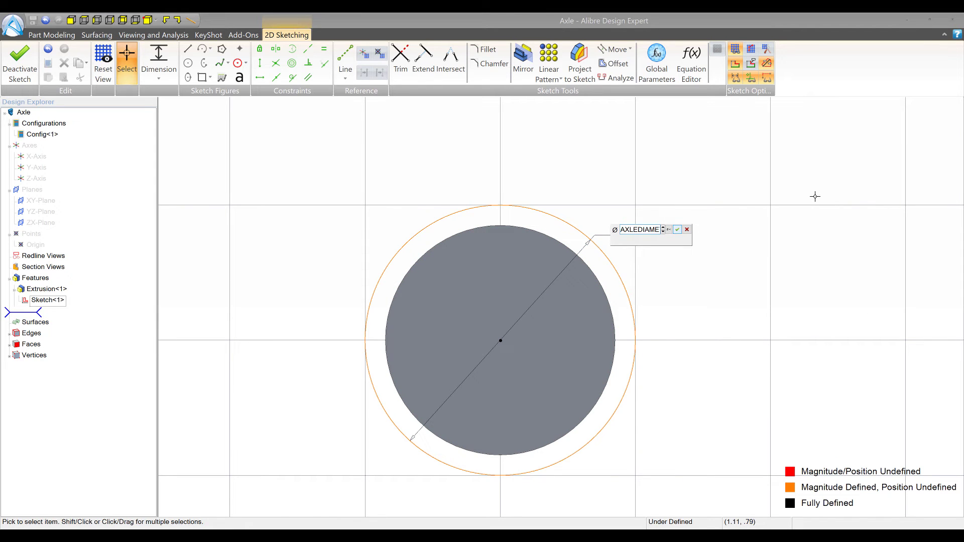
pyautogui.click(20, 63)
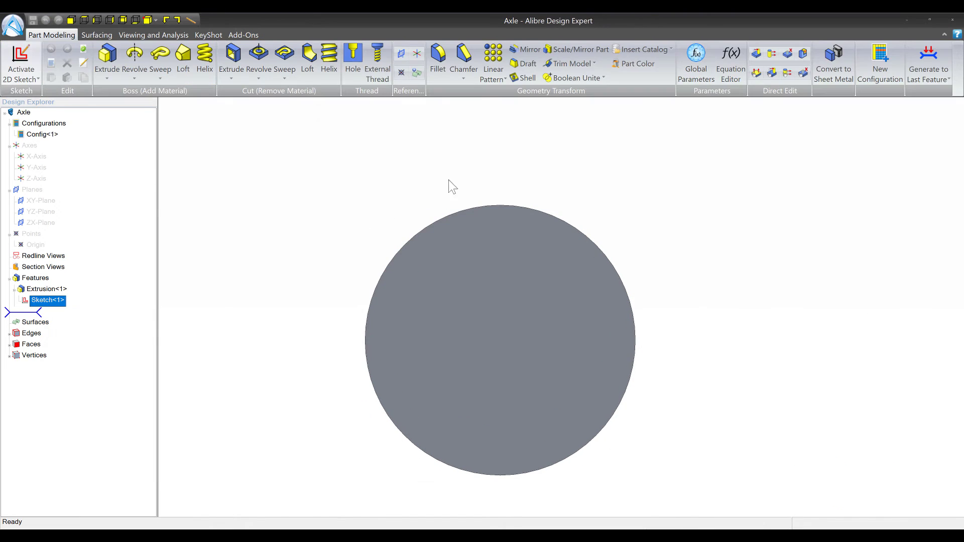
# - Return to the Sample Assembly and open the Receiving End for editing in a separate window
pyautogui.scroll(-4, 455, 274)
pyautogui.moveTo(656, 364); pyautogui.dragTo(677, 393, button='middle')
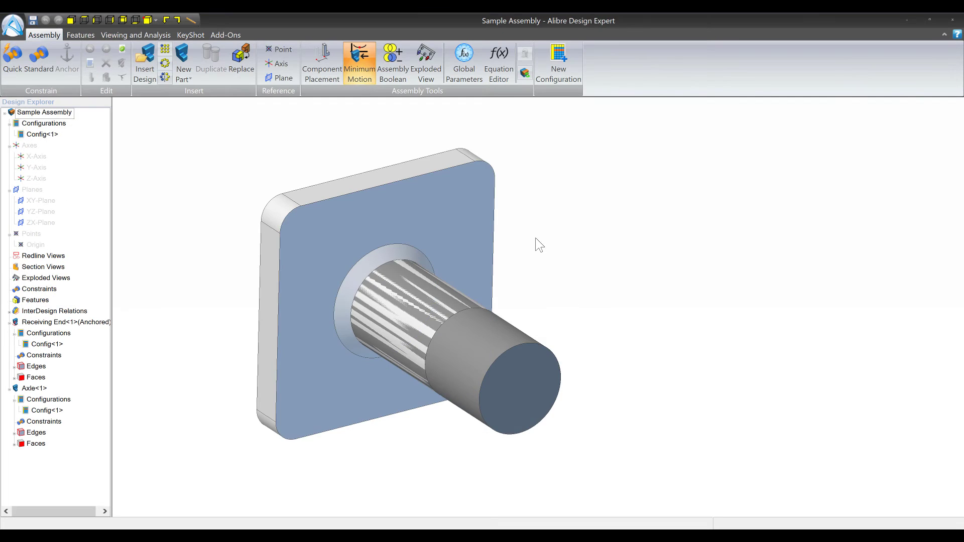
pyautogui.rightClick(465, 213)
pyautogui.click(502, 233)
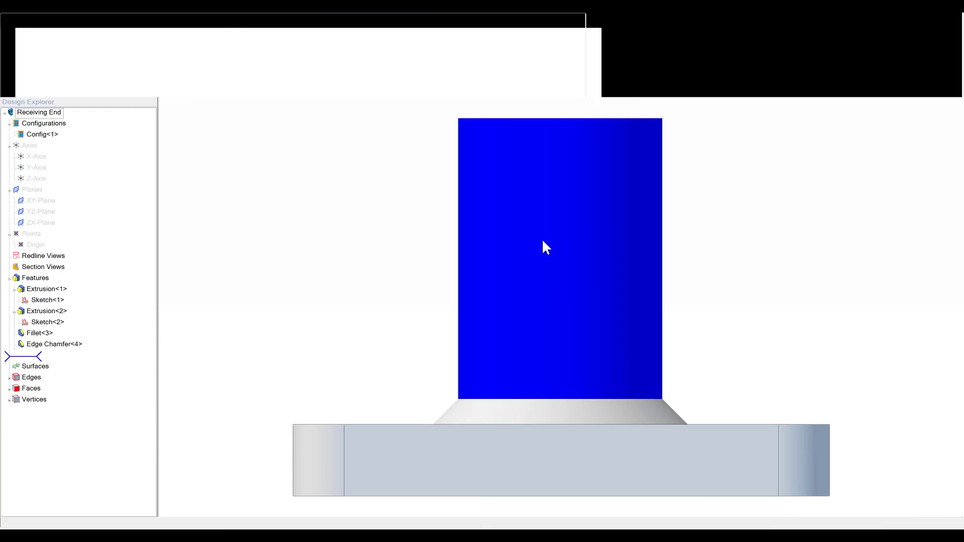
# - Link the Receiving End part to the existing global parameters file AxleReceivingend.AD_GLP
pyautogui.scroll(-3, 520, 254)
pyautogui.moveTo(544, 234); pyautogui.dragTo(563, 252, button='middle')
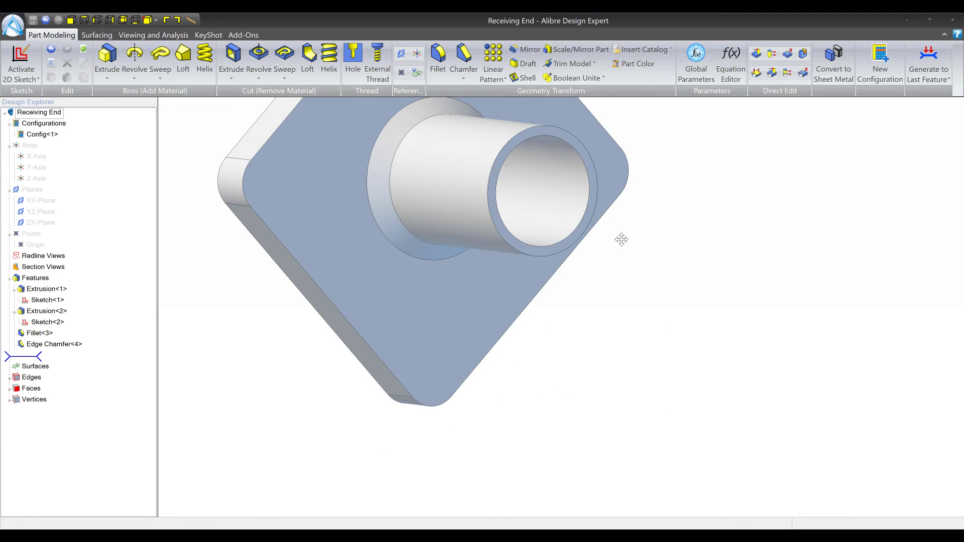
pyautogui.click(698, 71)
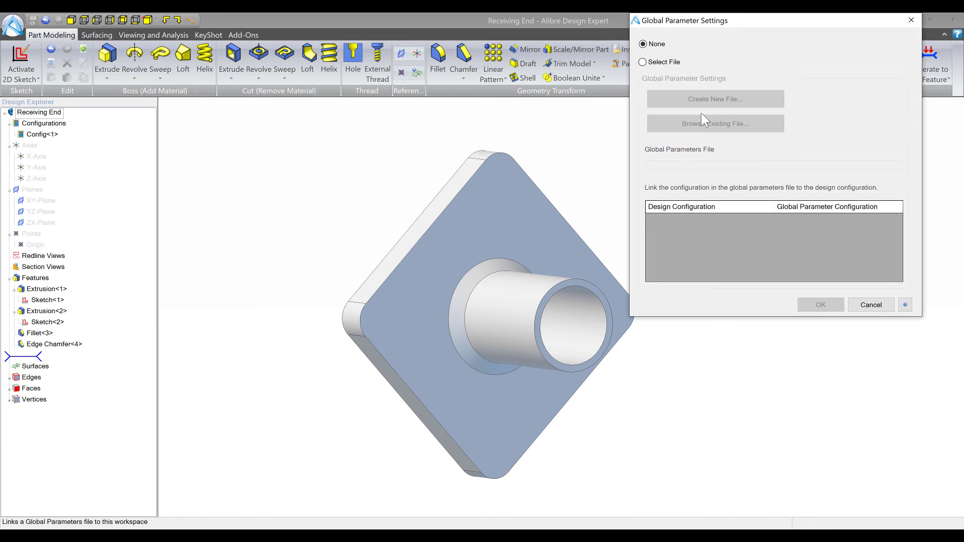
pyautogui.click(643, 62)
pyautogui.click(716, 124)
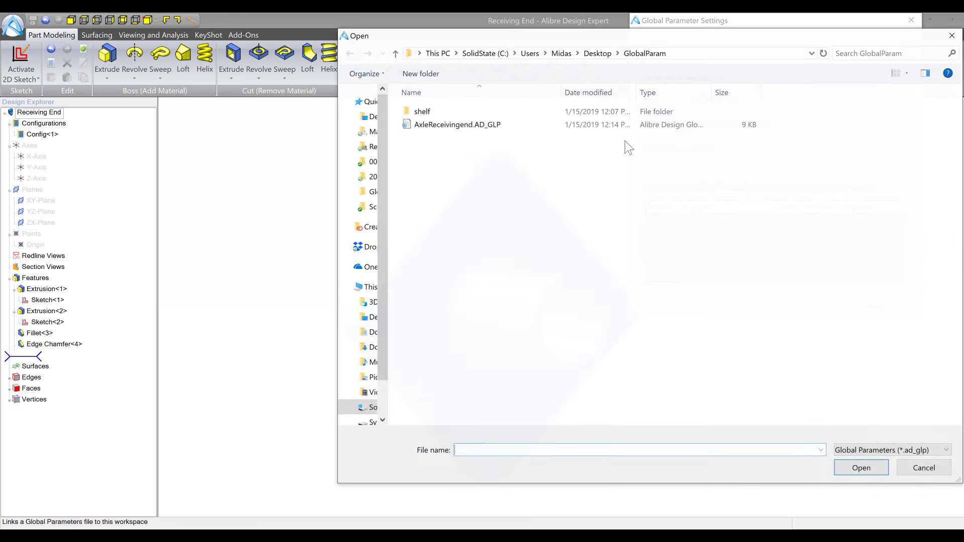
pyautogui.click(481, 131)
pyautogui.click(863, 464)
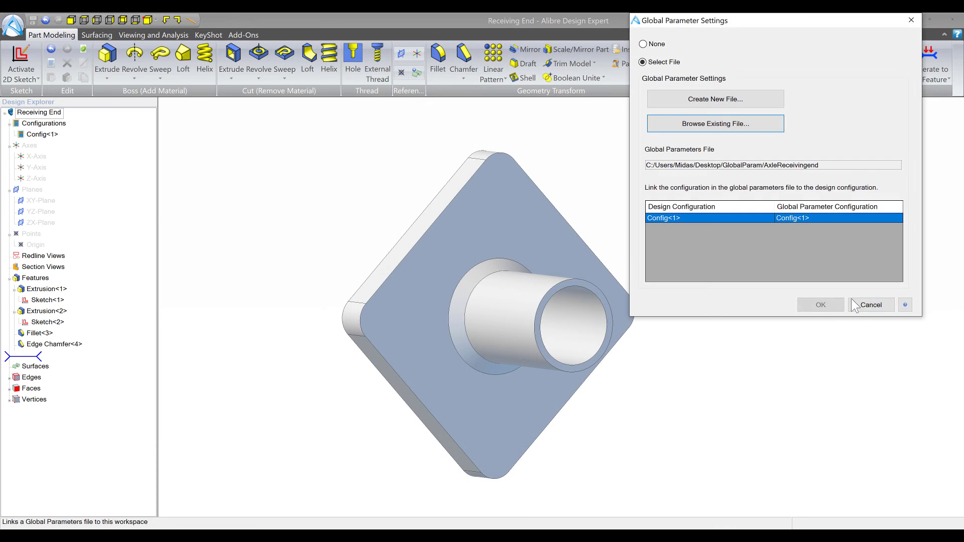
pyautogui.click(820, 305)
# - Edit the Receiving End's sleeve extrusion and link its depth to the global parameter RECEIVINGLENGTH
pyautogui.moveTo(576, 207); pyautogui.dragTo(531, 273, button='right')
pyautogui.moveTo(545, 243); pyautogui.dragTo(522, 211, button='middle')
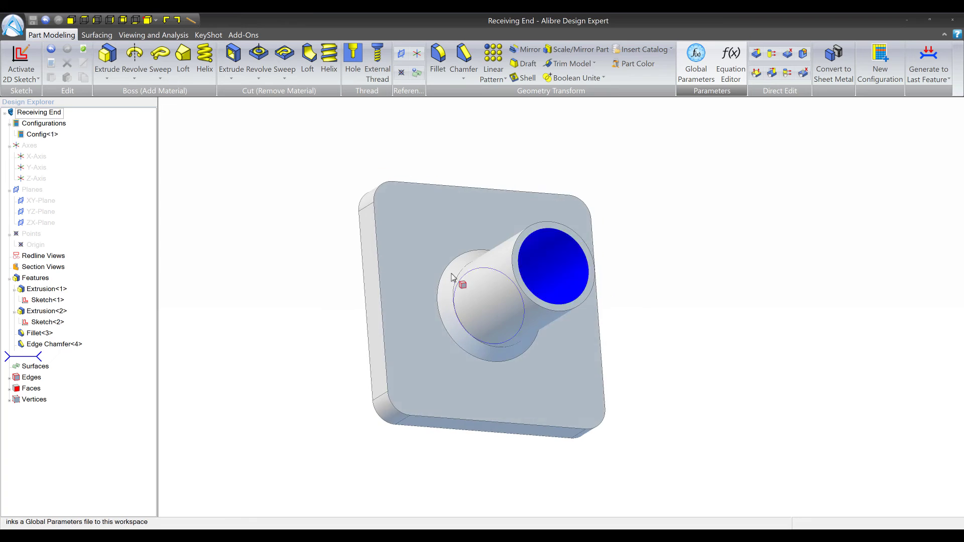
pyautogui.click(55, 312)
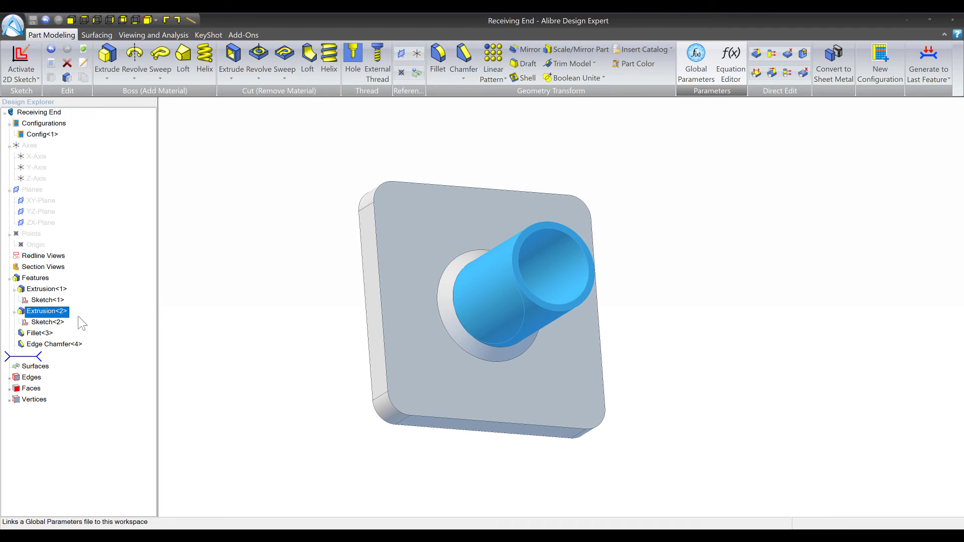
pyautogui.doubleClick(55, 311)
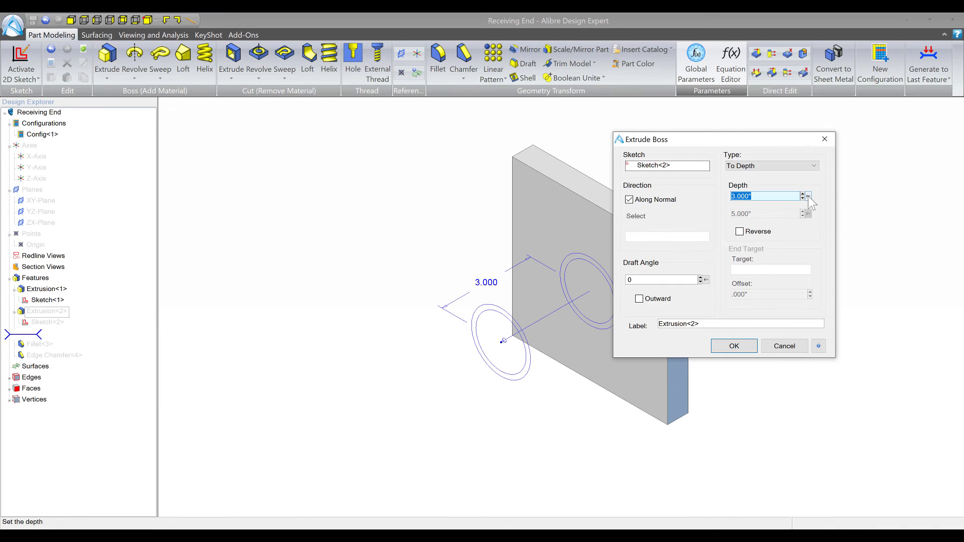
pyautogui.click(809, 196)
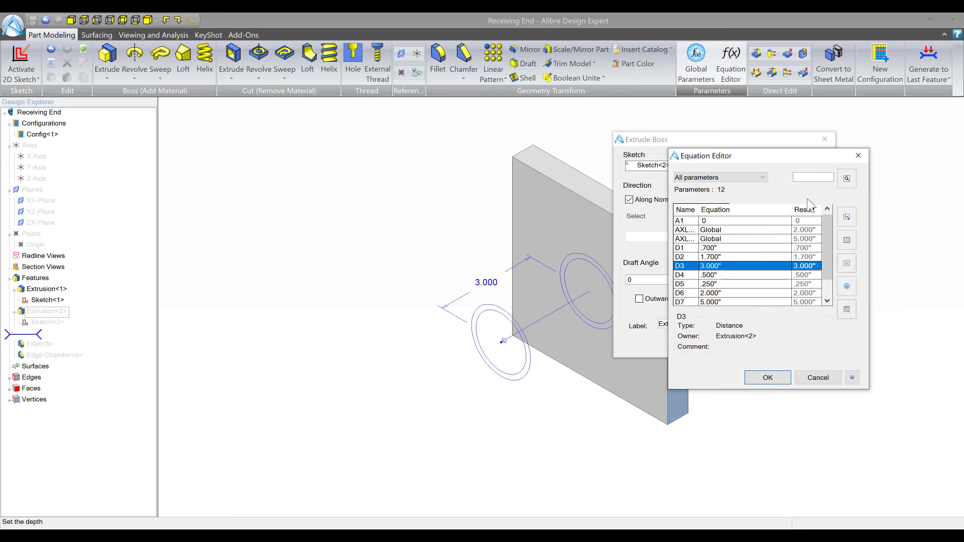
pyautogui.moveTo(700, 209); pyautogui.dragTo(784, 210)
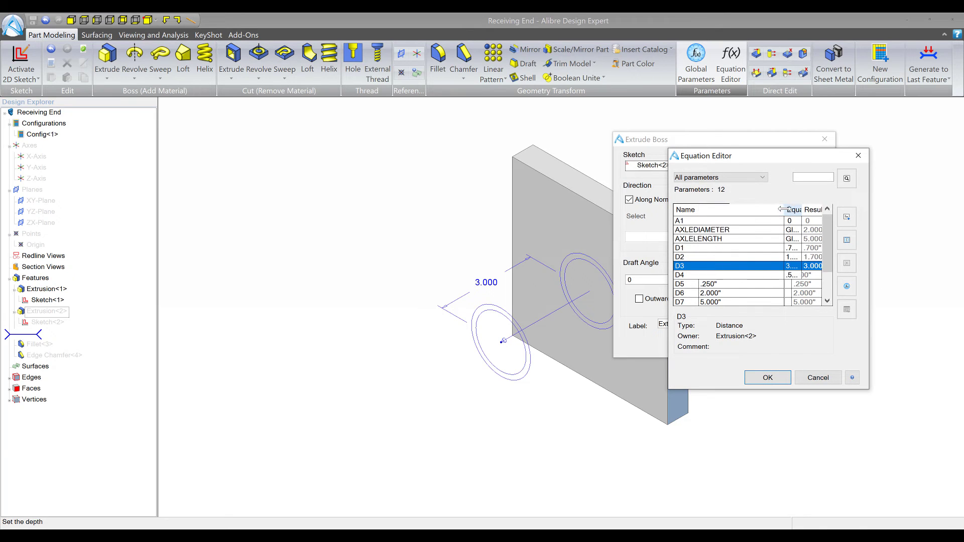
pyautogui.scroll(-2, 741, 257)
pyautogui.scroll(-1, 742, 259)
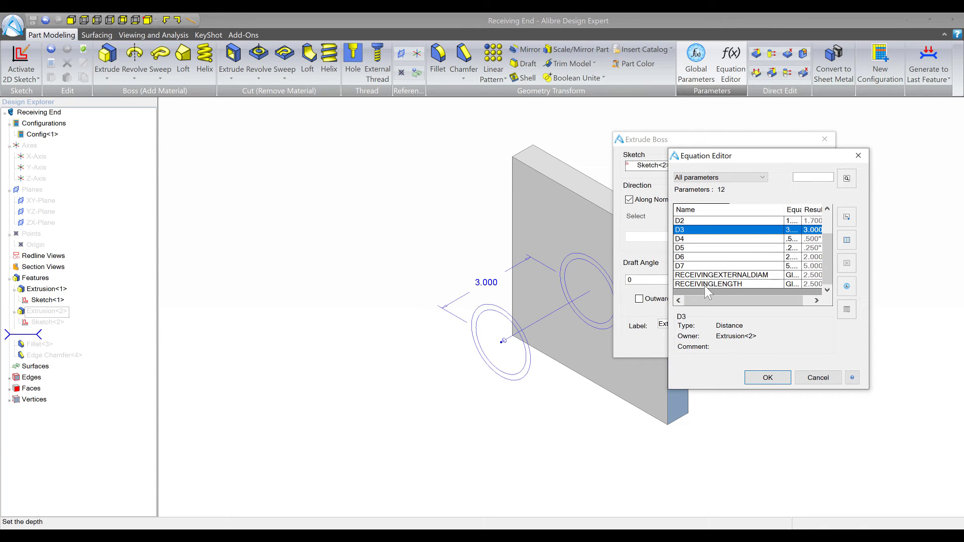
pyautogui.click(719, 284)
pyautogui.click(768, 378)
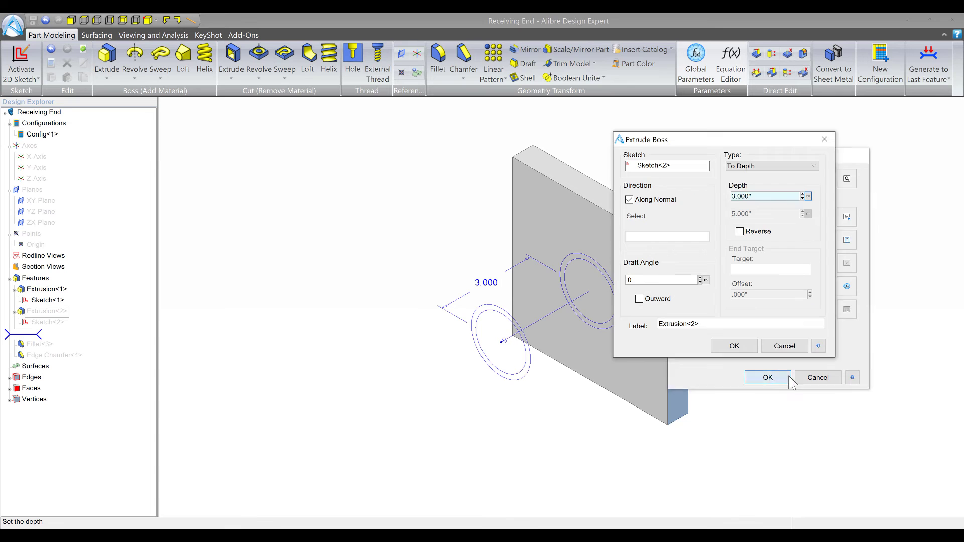
pyautogui.click(743, 344)
pyautogui.click(310, 290)
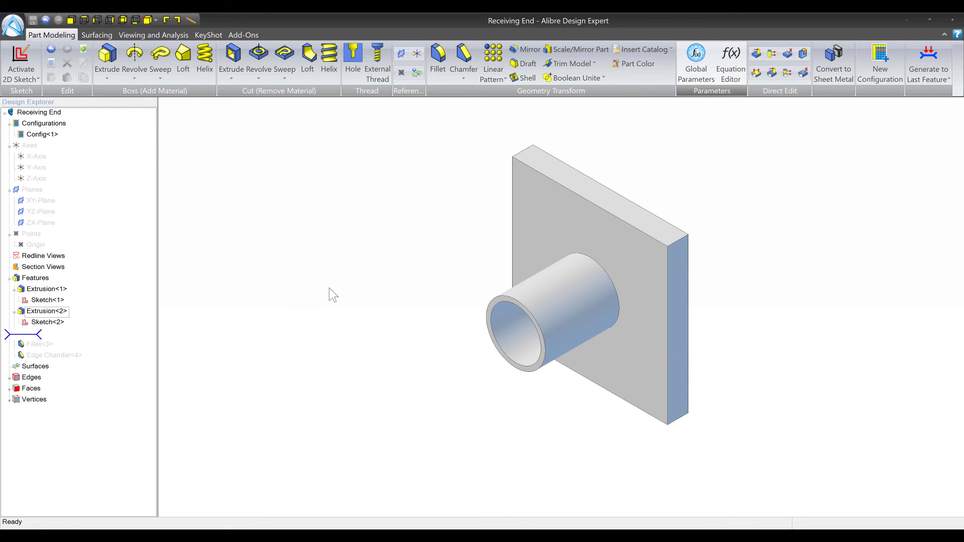
# - Open the sleeve's sketch and link the inner circle's diameter to the global parameter AXLEDIAMETER
pyautogui.moveTo(493, 305); pyautogui.dragTo(519, 319, button='middle')
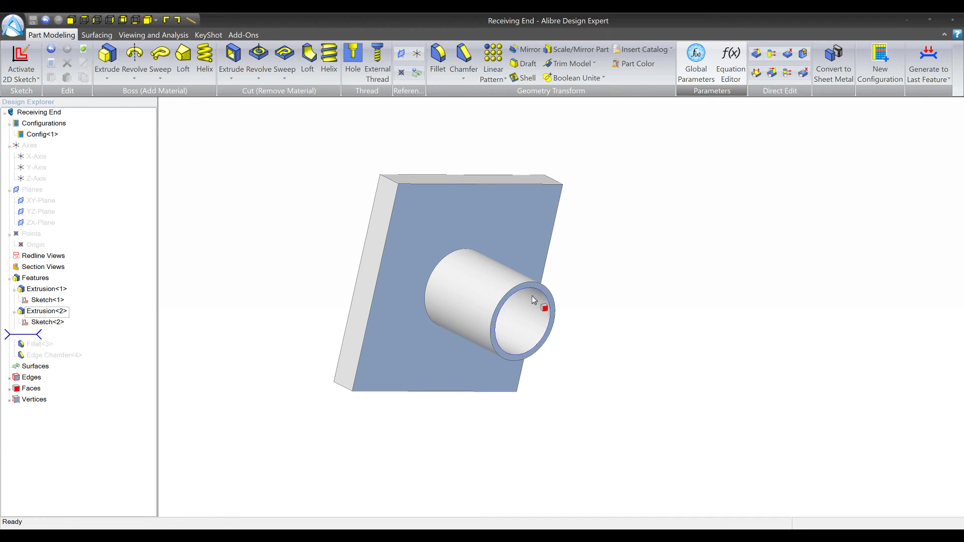
pyautogui.doubleClick(499, 283)
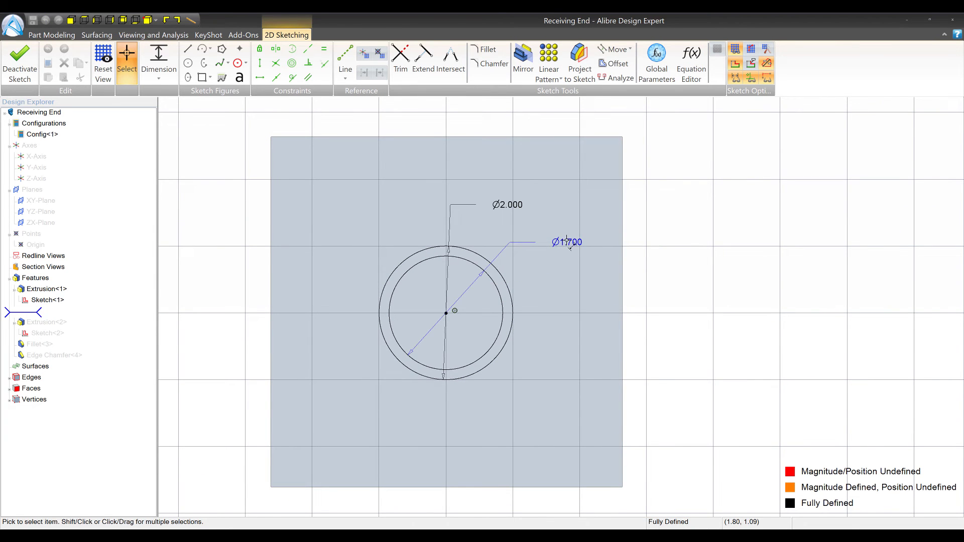
pyautogui.doubleClick(569, 243)
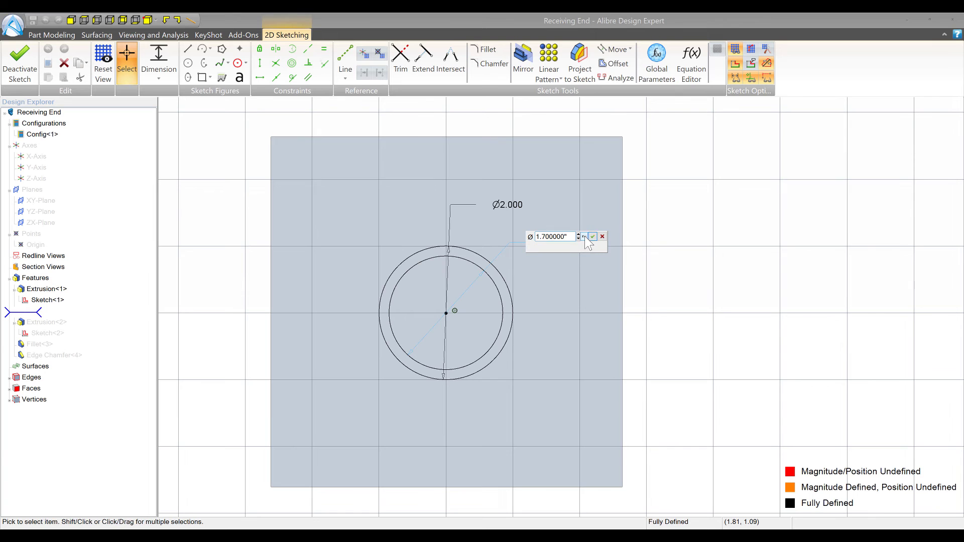
pyautogui.click(584, 237)
pyautogui.moveTo(698, 210); pyautogui.dragTo(778, 221)
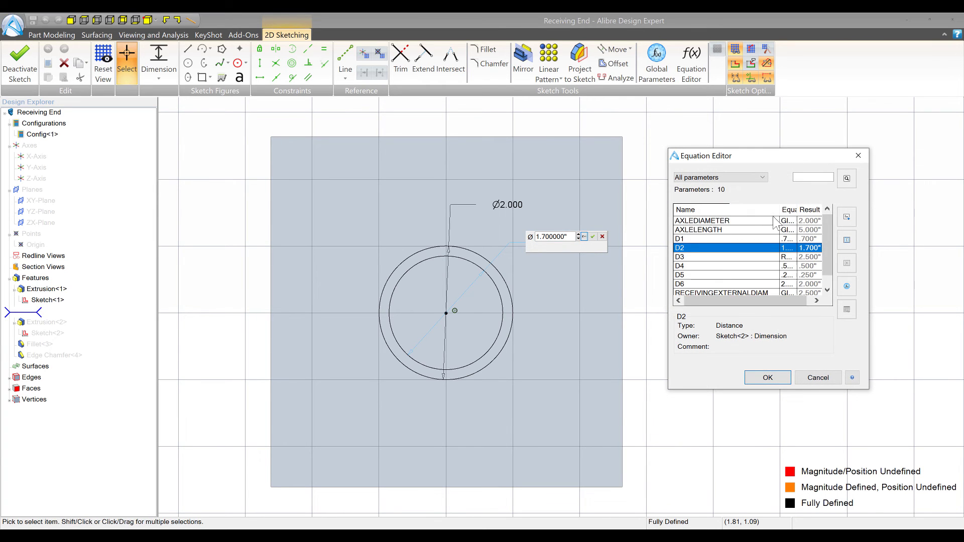
pyautogui.click(727, 221)
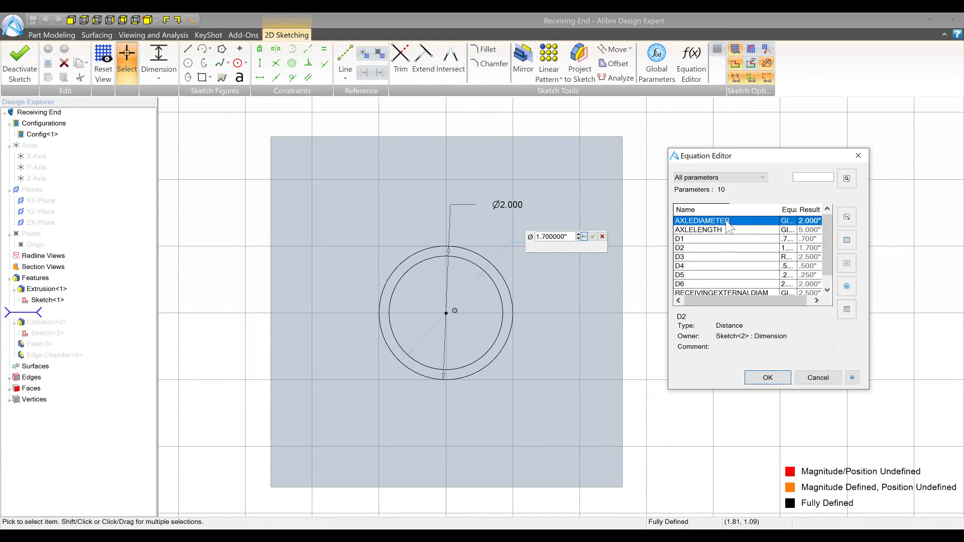
pyautogui.click(768, 377)
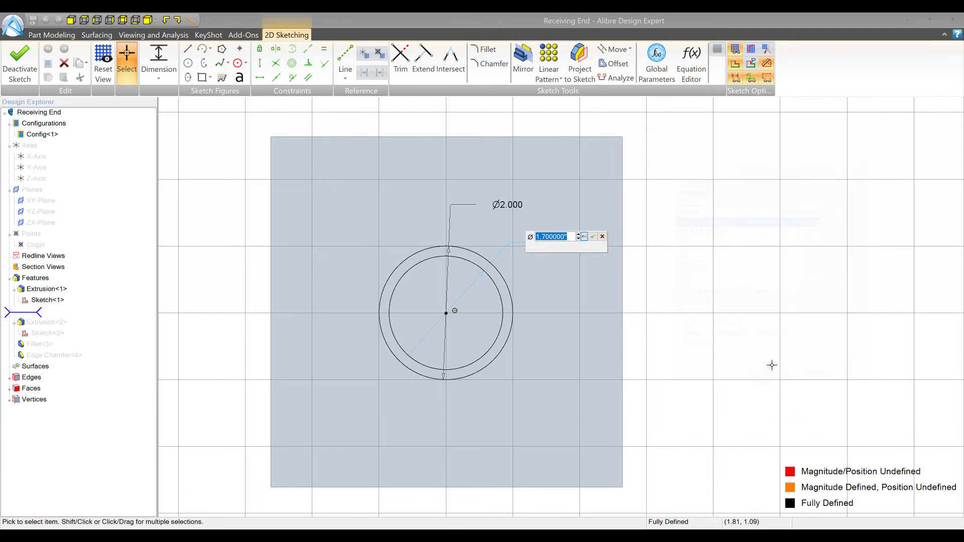
pyautogui.click(590, 237)
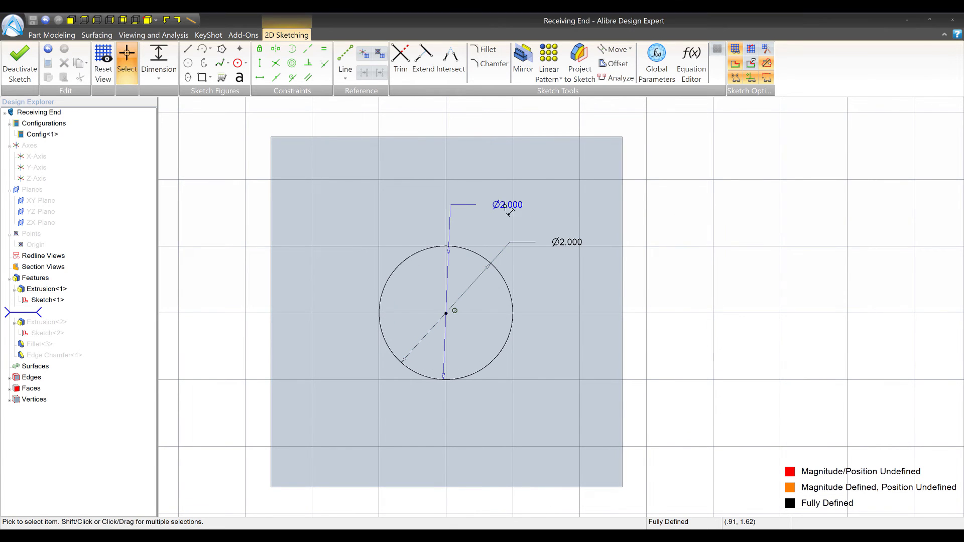
# - Link the sleeve's outer circle diameter to the global parameter RECEIVINGEXTERNALDIAM and finish the sketch
pyautogui.doubleClick(508, 205)
pyautogui.click(524, 199)
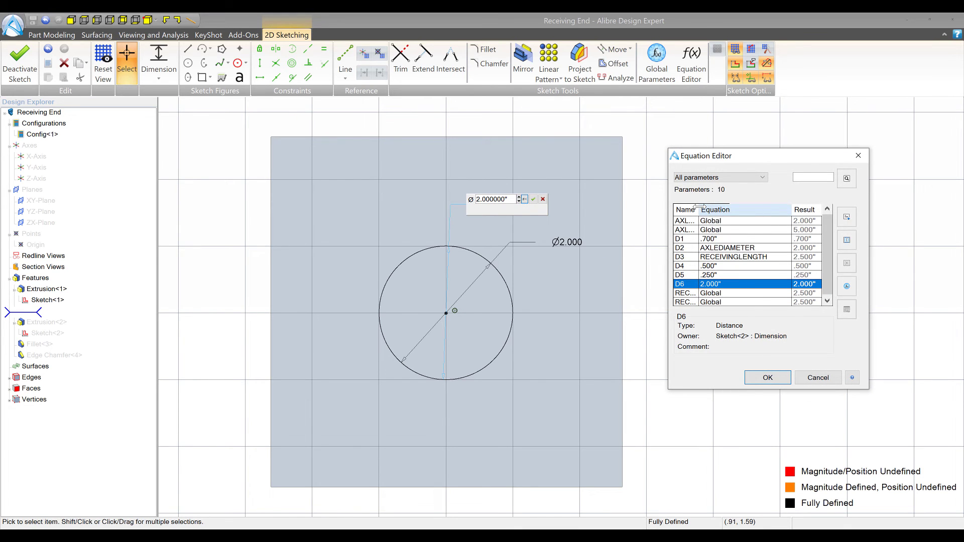
pyautogui.moveTo(699, 207); pyautogui.dragTo(787, 208)
pyautogui.scroll(-1, 734, 266)
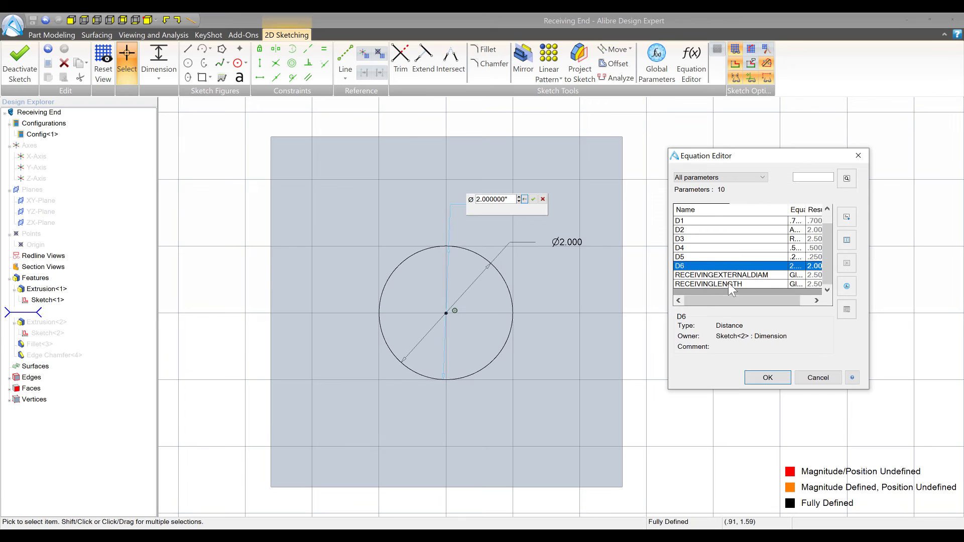
pyautogui.click(724, 275)
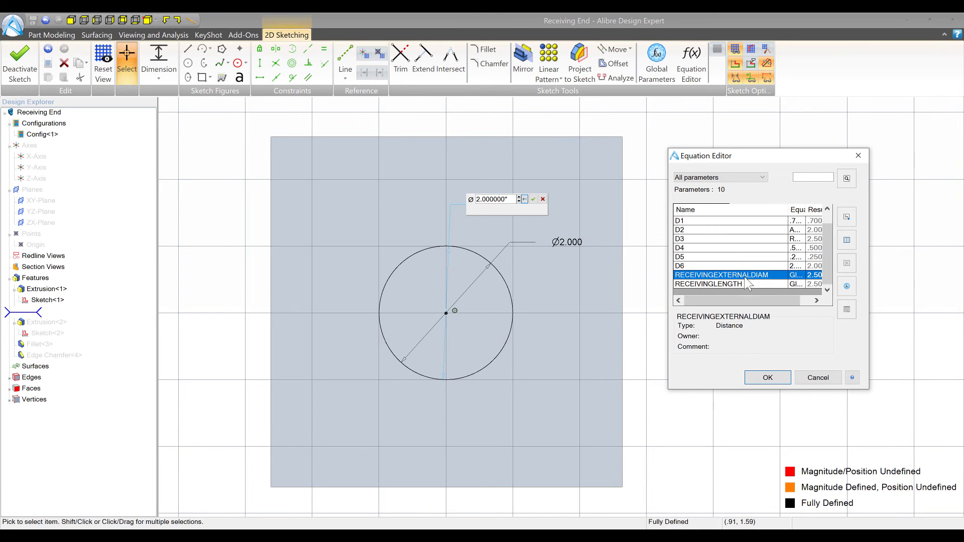
pyautogui.click(768, 377)
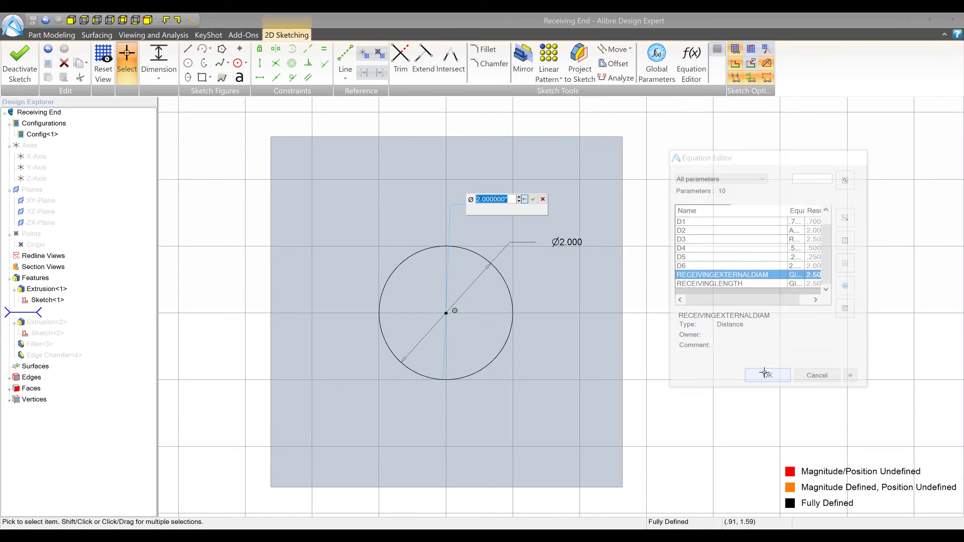
pyautogui.click(533, 199)
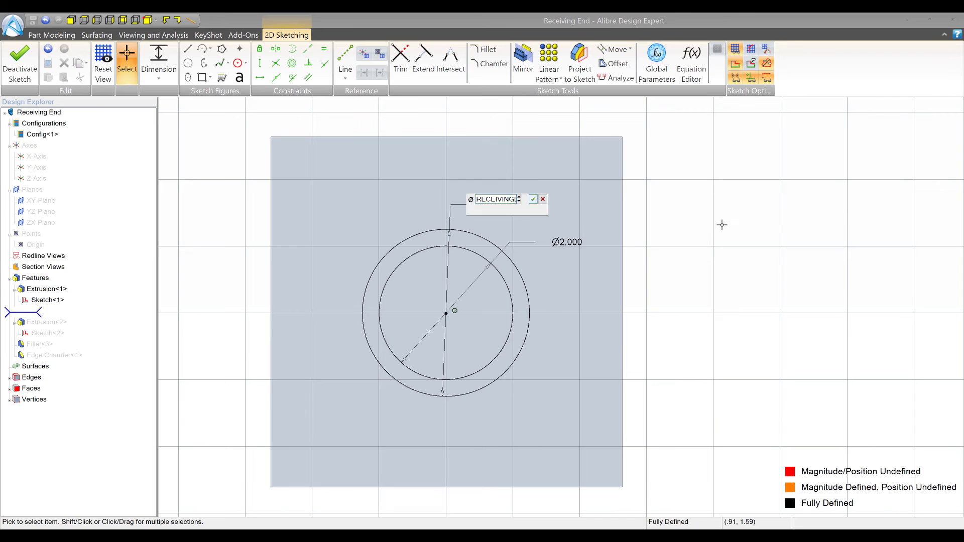
pyautogui.click(20, 65)
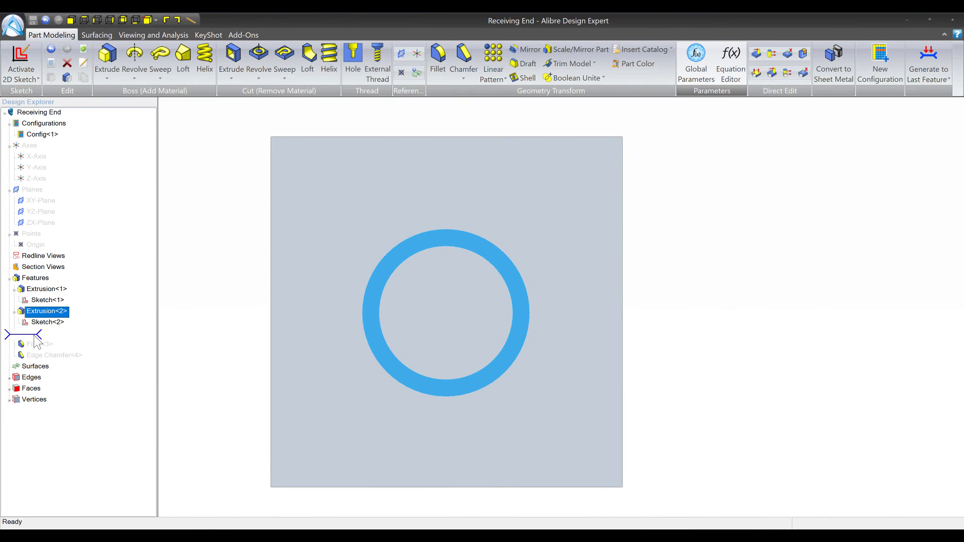
# - Roll the Receiving End's feature history forward past the edge chamfer to regenerate the fillet and chamfer
pyautogui.moveTo(35, 345); pyautogui.dragTo(37, 359)
pyautogui.moveTo(485, 355); pyautogui.dragTo(497, 327, button='middle')
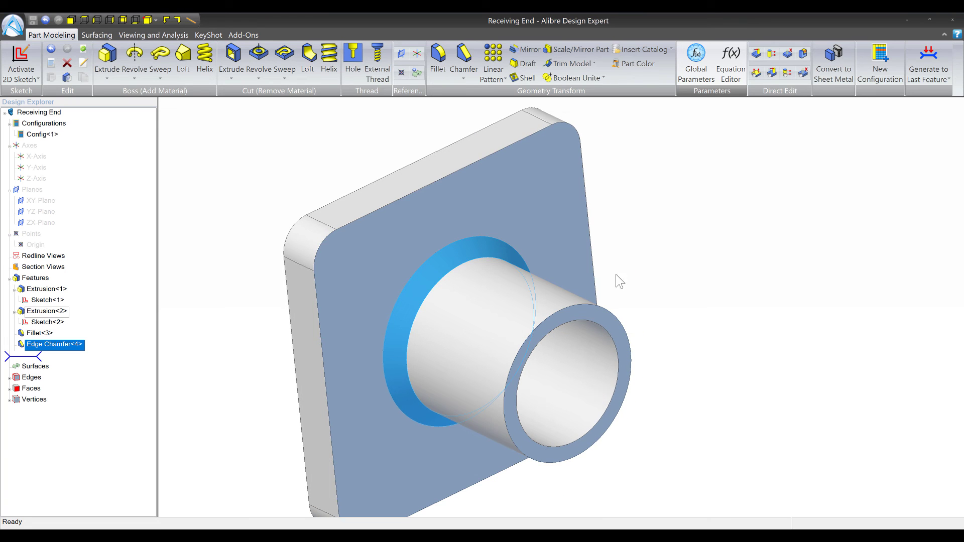
pyautogui.click(727, 231)
# - Close the Receiving End part to return to the Sample Assembly and save the assembly
pyautogui.click(959, 19)
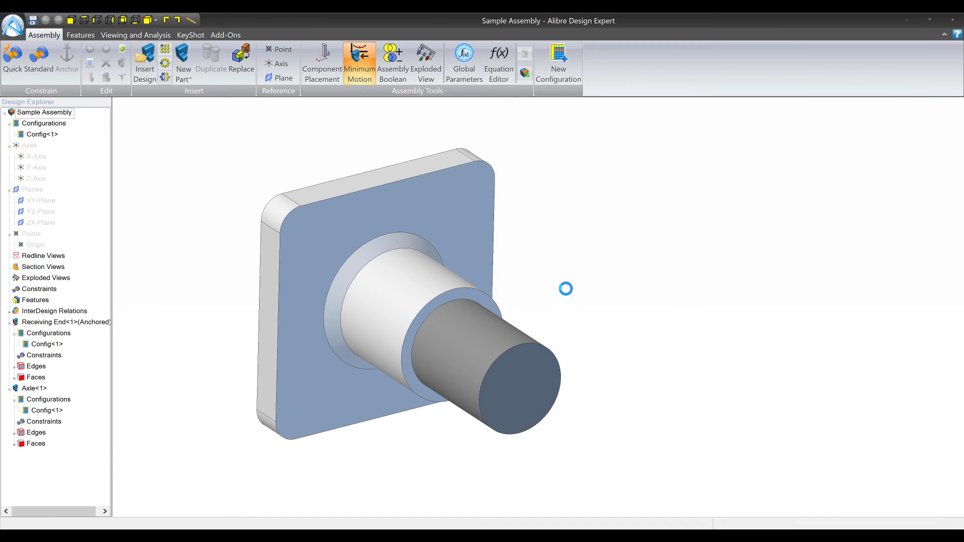
pyautogui.click(13, 25)
pyautogui.click(45, 130)
pyautogui.click(573, 137)
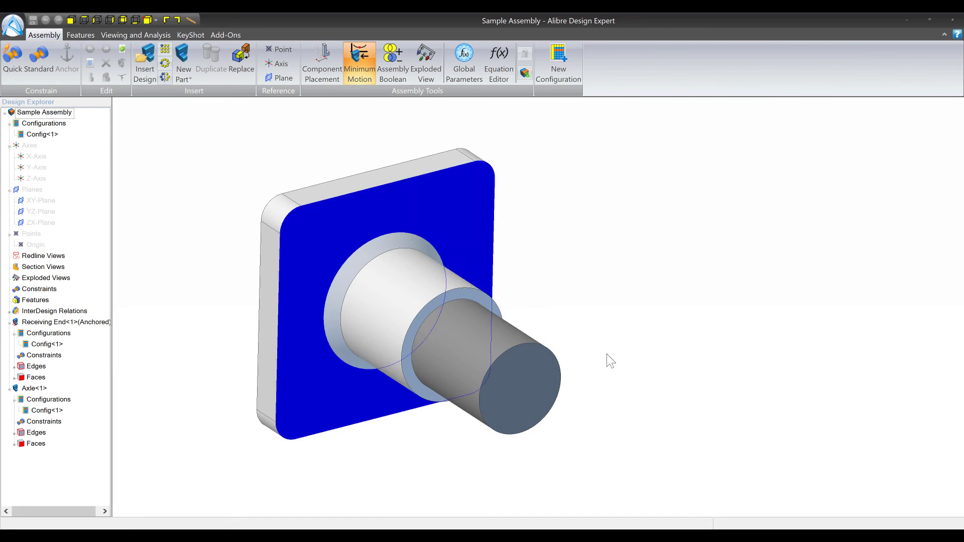
# - Place the AxleReceivingend global parameters window beside the assembly model so both can be seen
pyautogui.hotkey('alt', 'Tab')
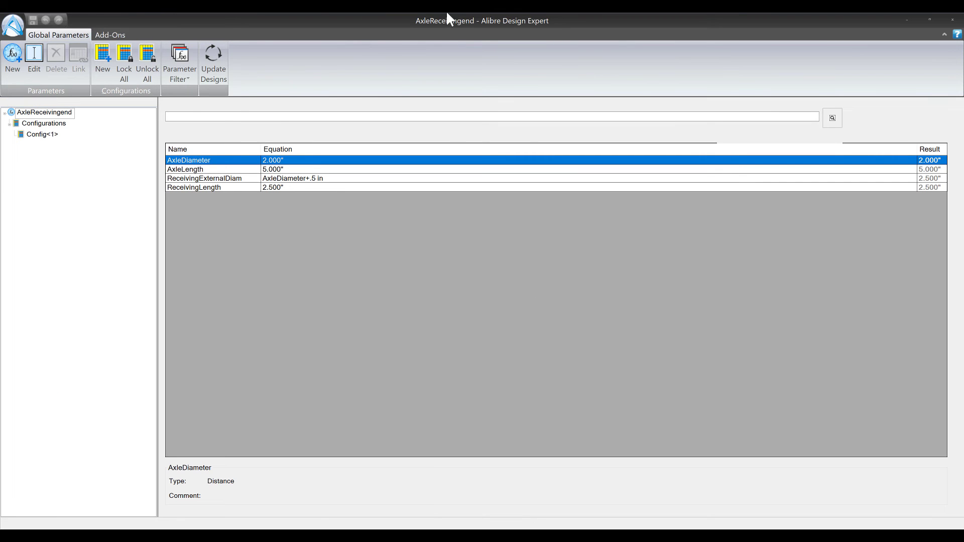
pyautogui.doubleClick(562, 14)
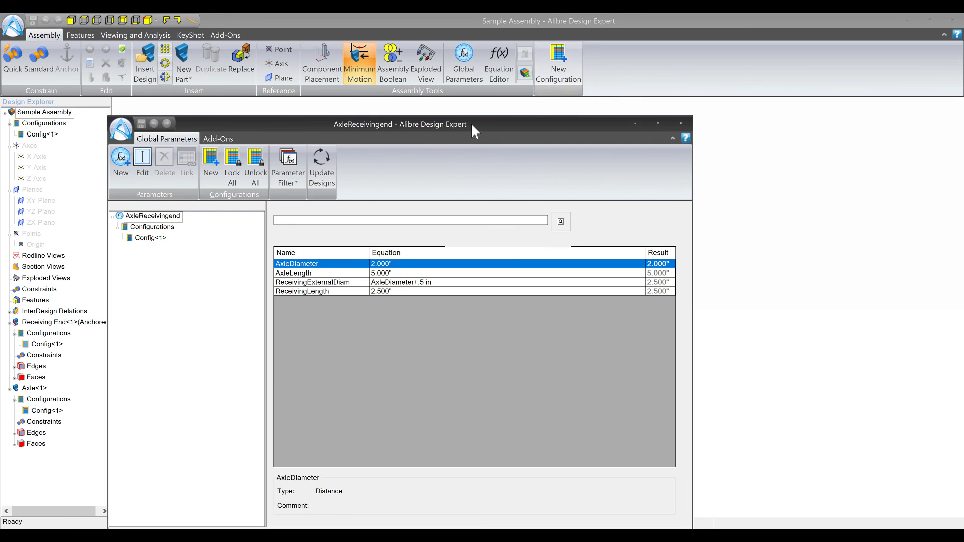
pyautogui.moveTo(471, 129); pyautogui.dragTo(848, 92)
pyautogui.click(396, 255)
pyautogui.moveTo(396, 255); pyautogui.dragTo(258, 253, button='middle')
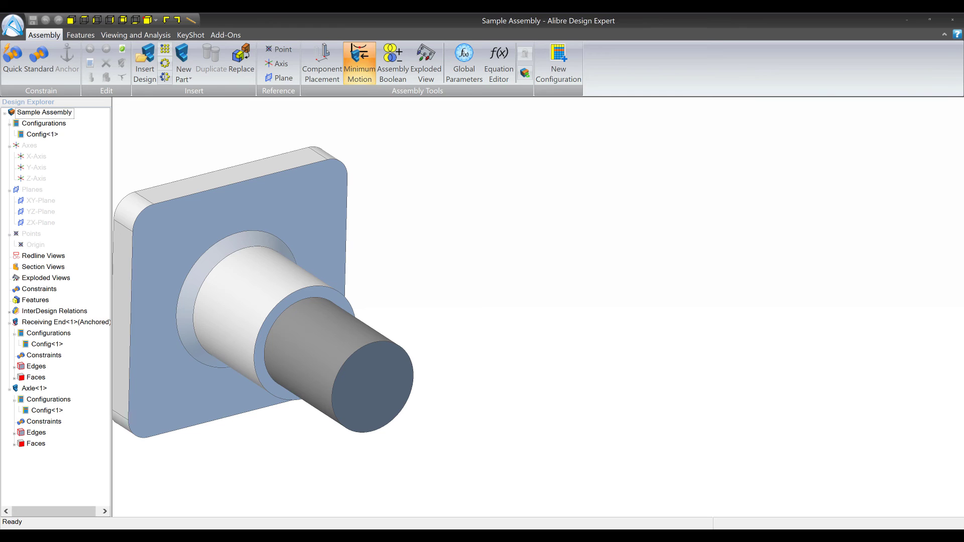
pyautogui.click(494, 535)
pyautogui.moveTo(797, 88); pyautogui.dragTo(678, 85)
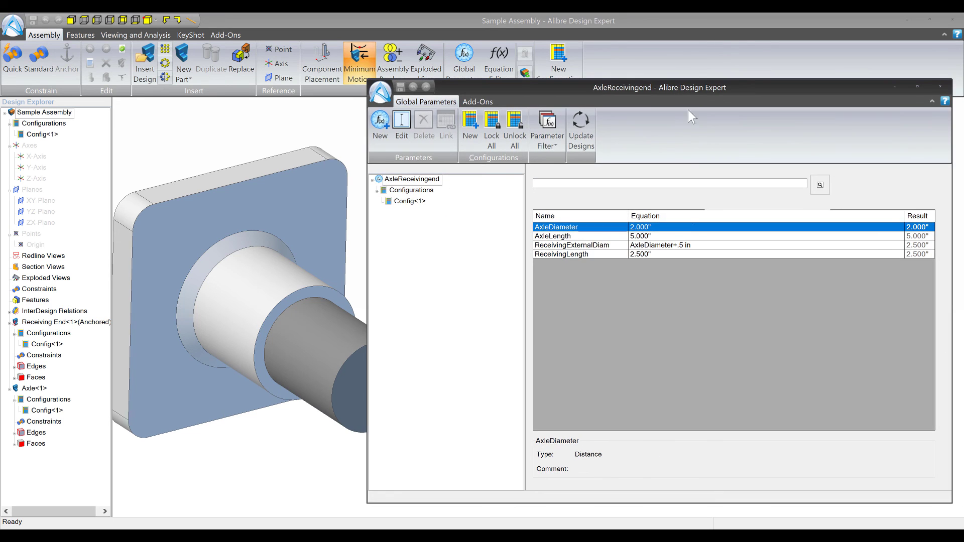
# - Set the global parameter AxleDiameter to 1 inch and AxleLength to 12 inches
pyautogui.click(650, 226)
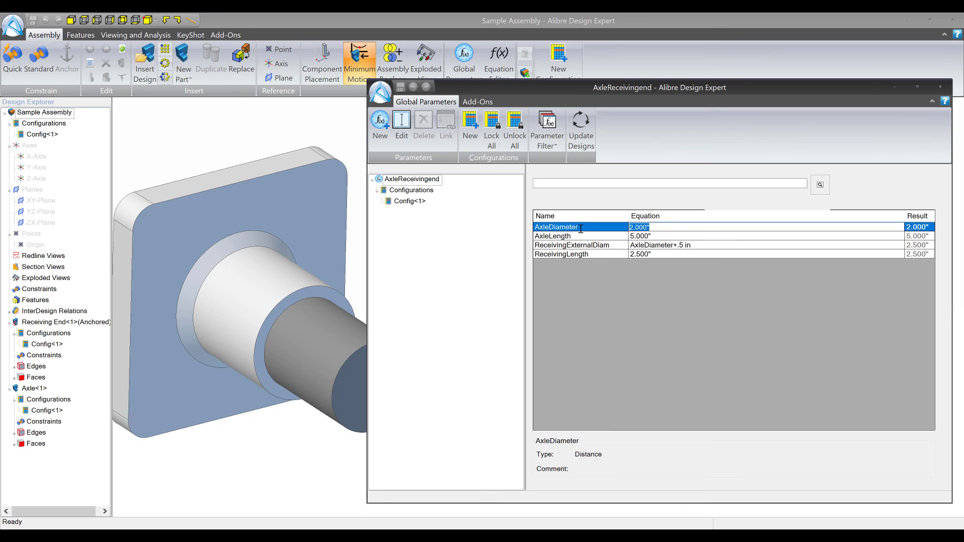
pyautogui.write('1')
pyautogui.press('Return')
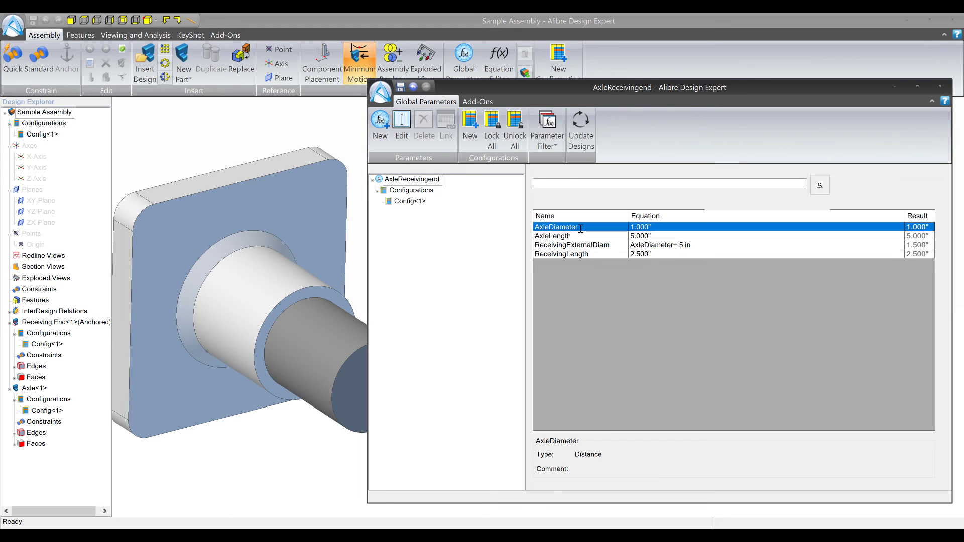
pyautogui.click(649, 236)
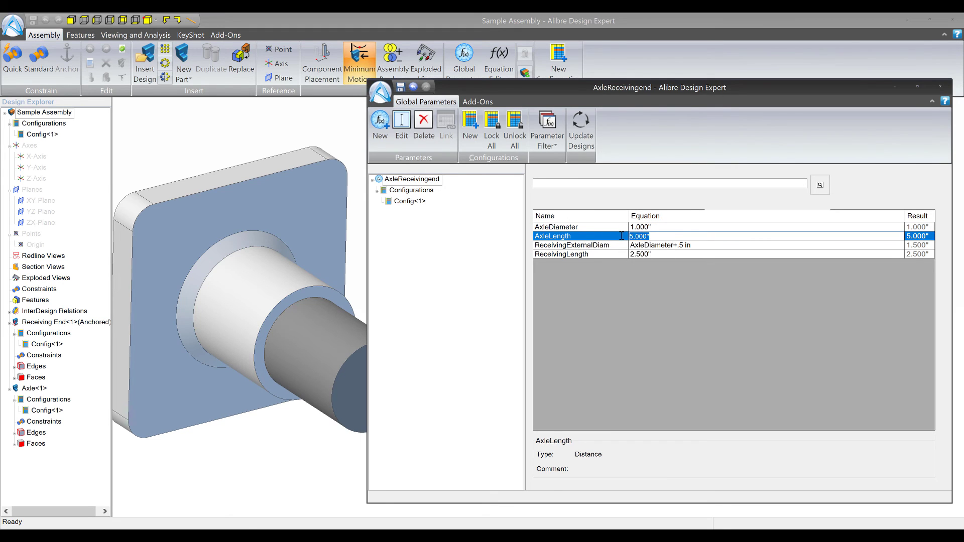
pyautogui.write('12')
pyautogui.press('Return')
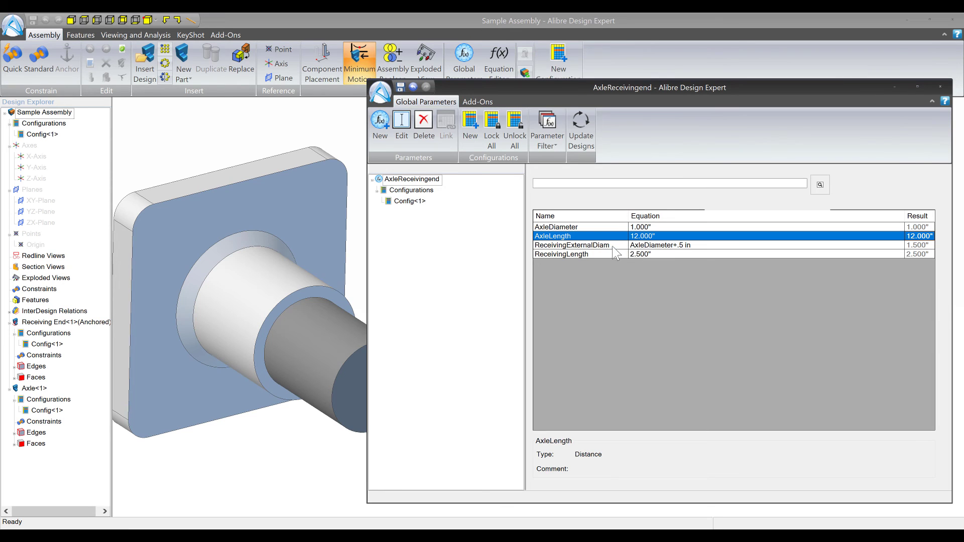
# - Set the global parameter ReceivingLength to 3 inches and update the linked designs
pyautogui.click(638, 255)
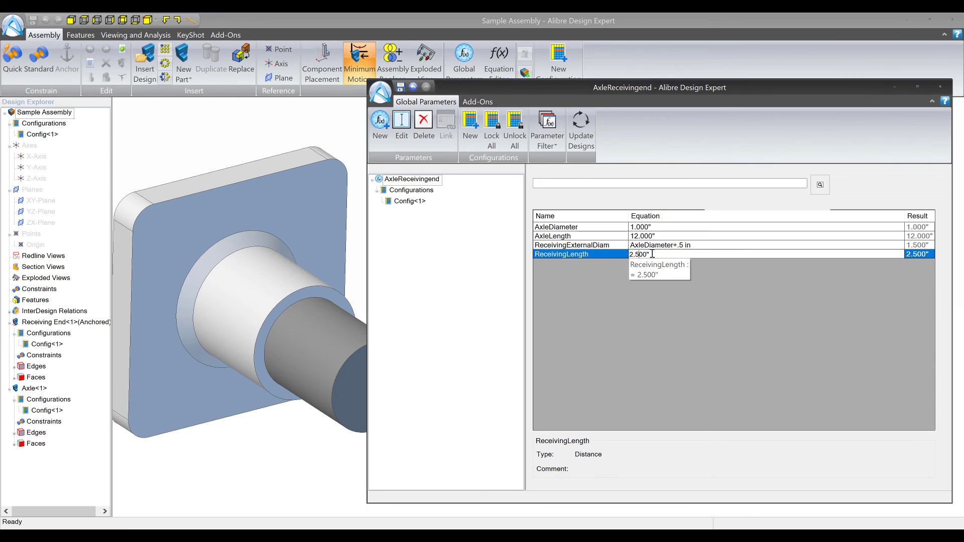
pyautogui.write('3')
pyautogui.press('Return')
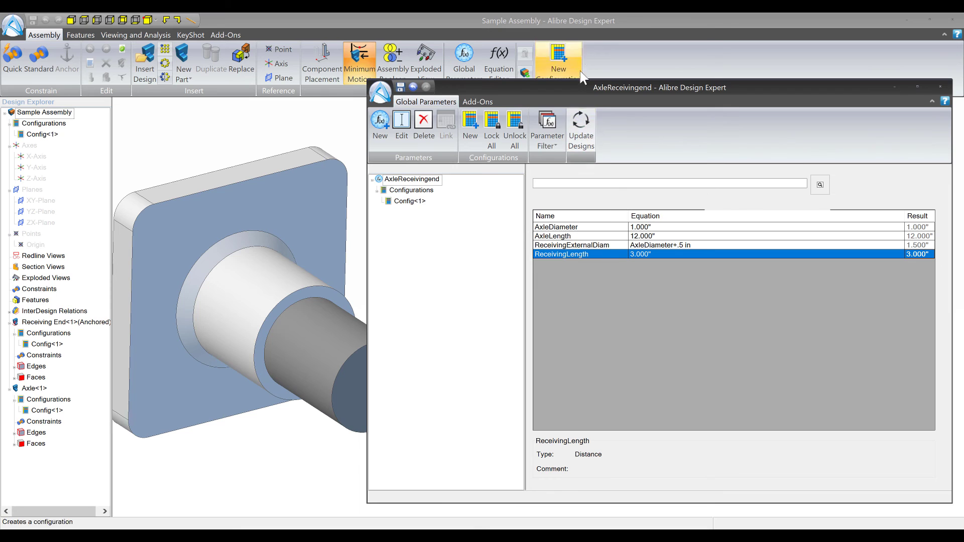
pyautogui.moveTo(598, 89); pyautogui.dragTo(729, 88)
pyautogui.click(709, 129)
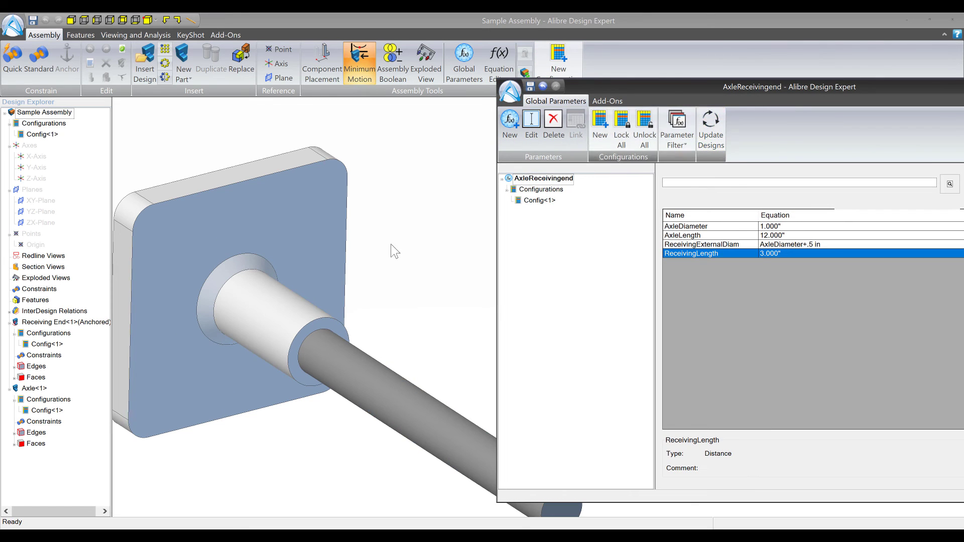
pyautogui.moveTo(398, 267); pyautogui.dragTo(412, 247, button='middle')
pyautogui.scroll(-3, 417, 267)
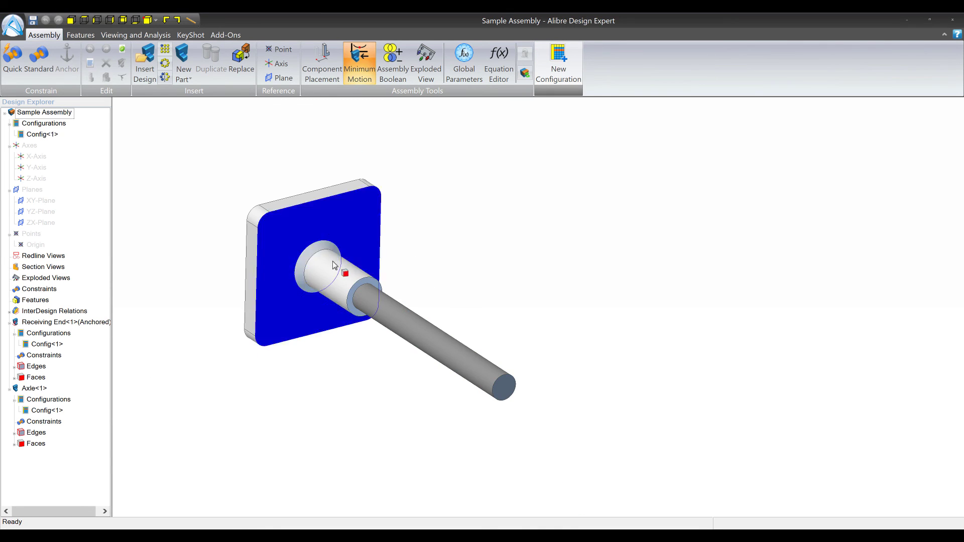
pyautogui.moveTo(342, 272); pyautogui.dragTo(364, 250, button='middle')
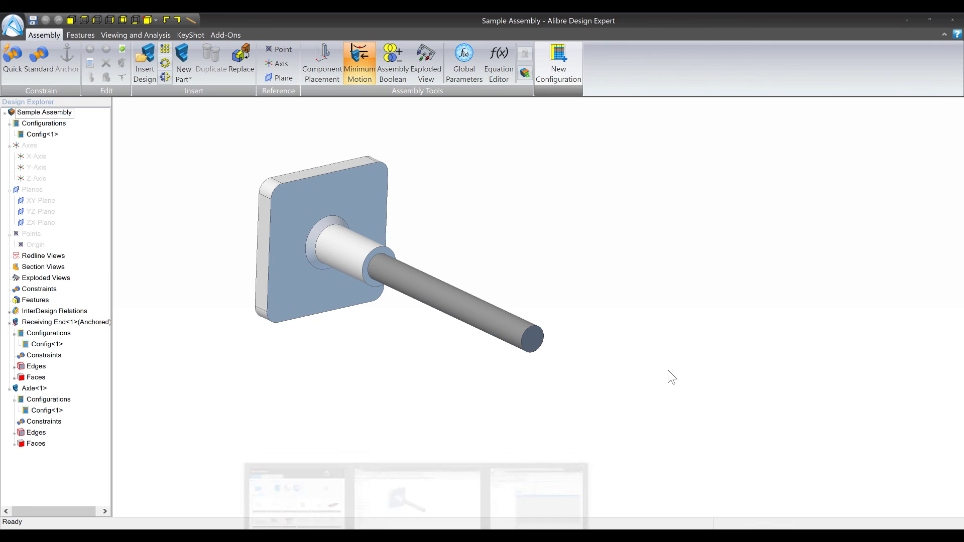
pyautogui.moveTo(606, 333); pyautogui.dragTo(678, 364, button='middle')
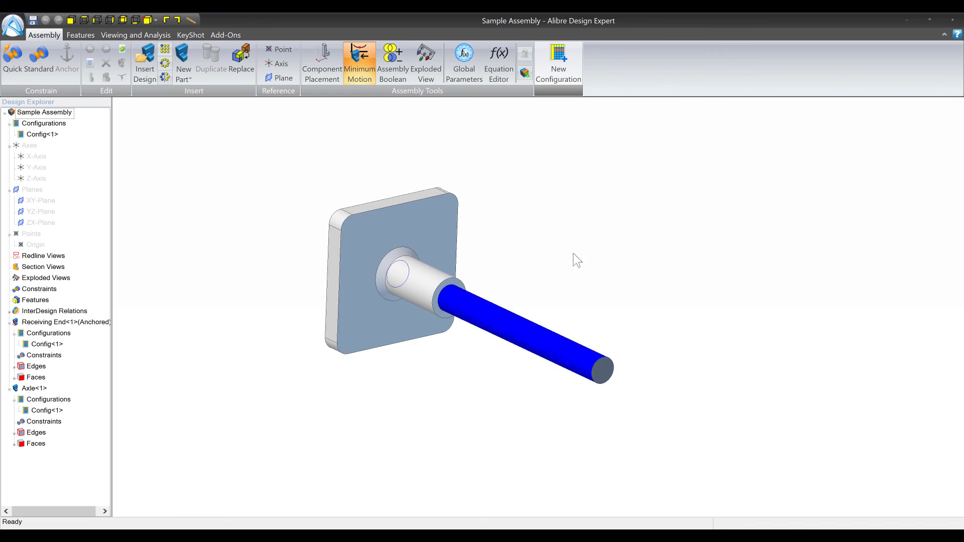
# - Switch to the browser and review the Shelf global parameters article from Alibre's Sample Designs down to its Shelf.zip attachment
pyautogui.click(240, 535)
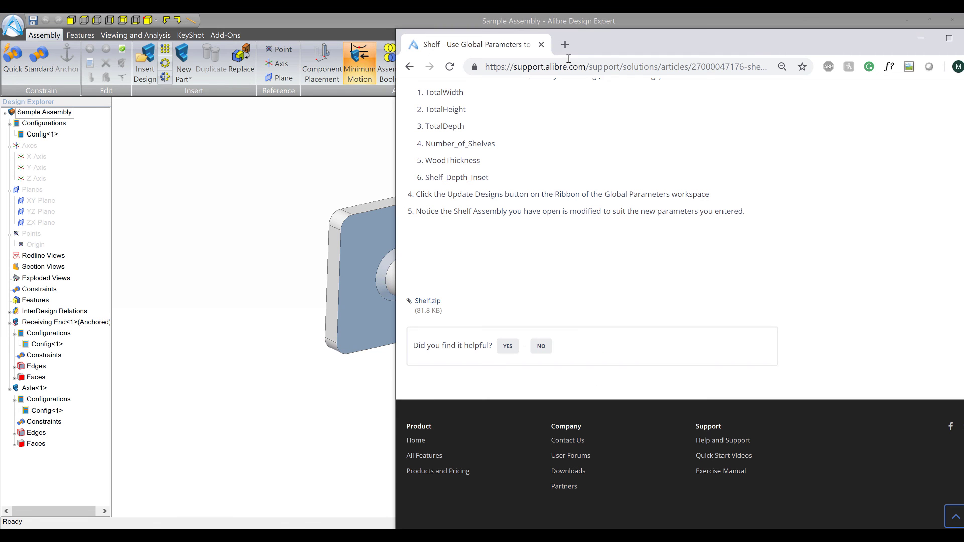
pyautogui.scroll(20, 607, 159)
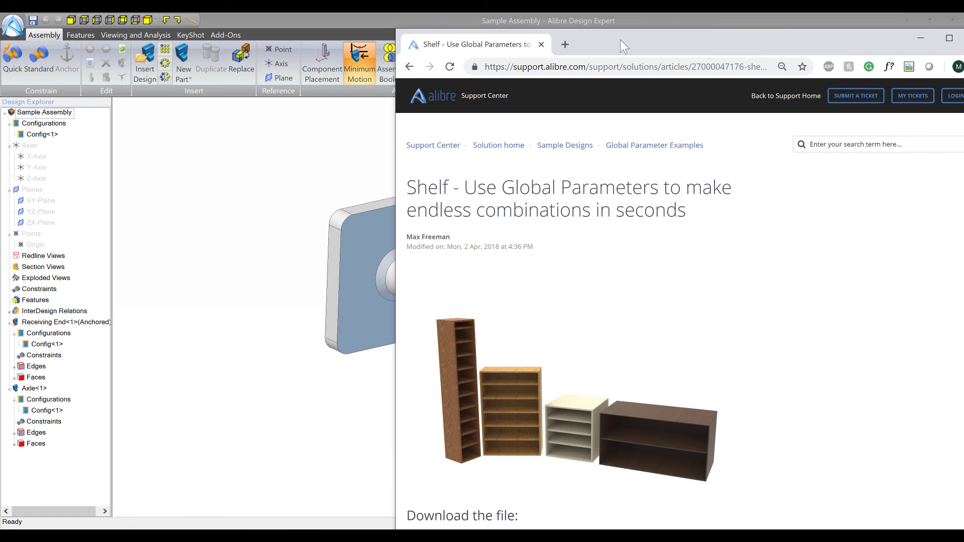
pyautogui.doubleClick(621, 41)
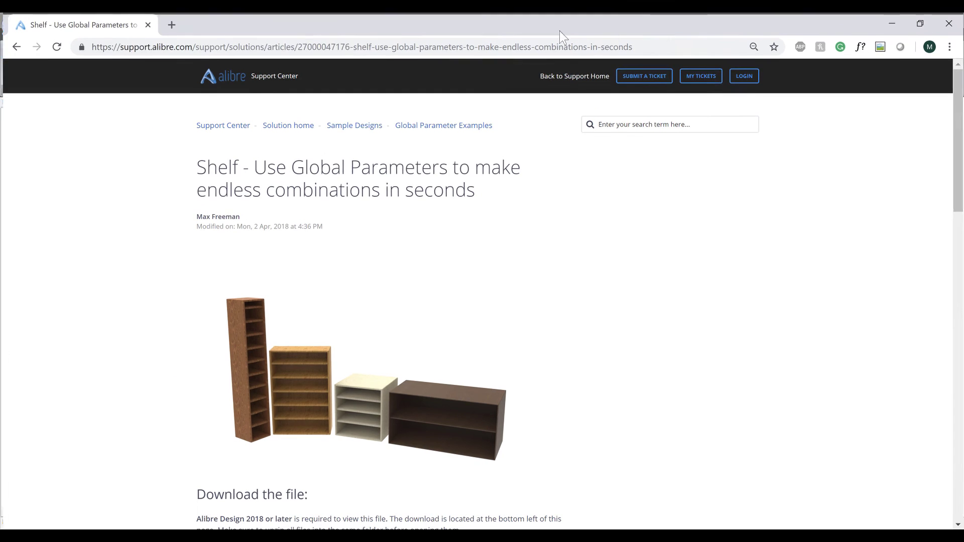
pyautogui.click(358, 128)
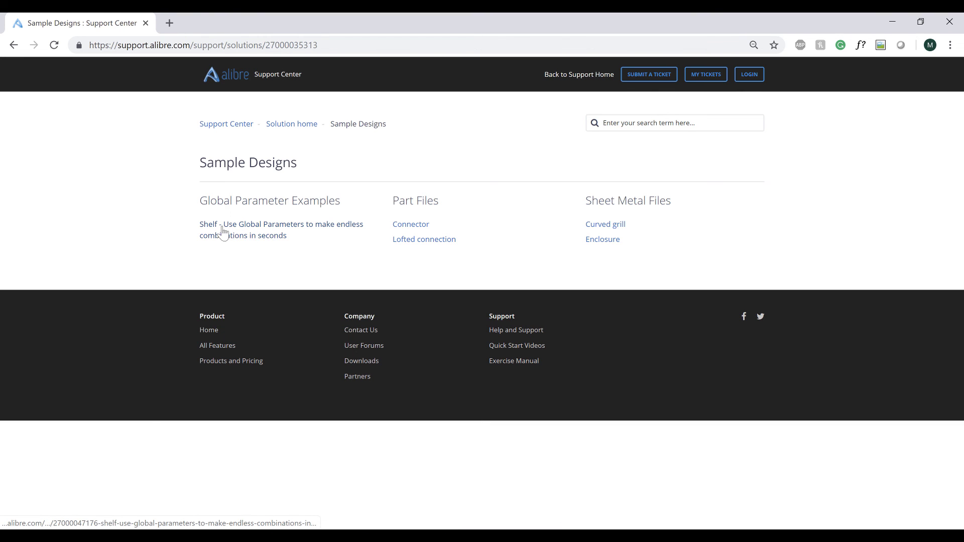
pyautogui.click(250, 237)
pyautogui.scroll(-3, 399, 271)
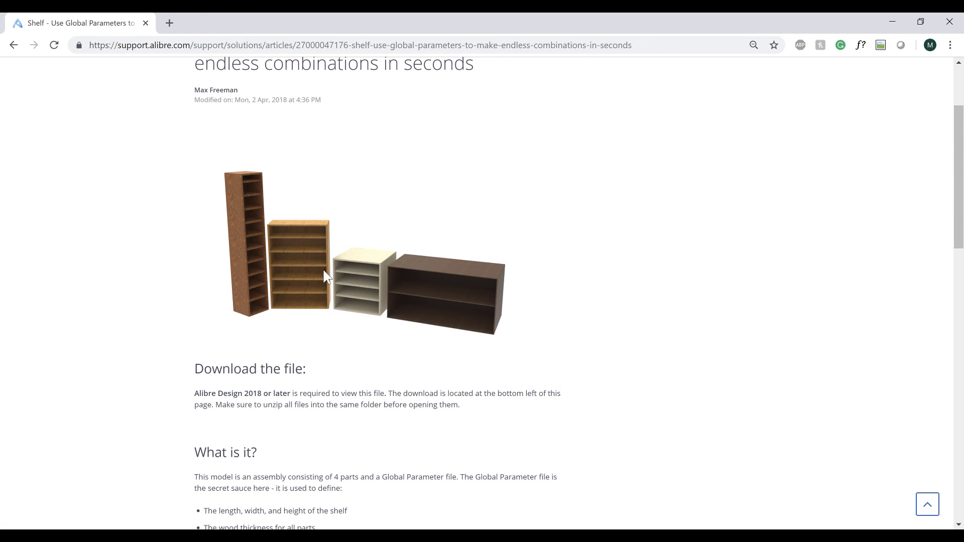
pyautogui.scroll(-15, 323, 276)
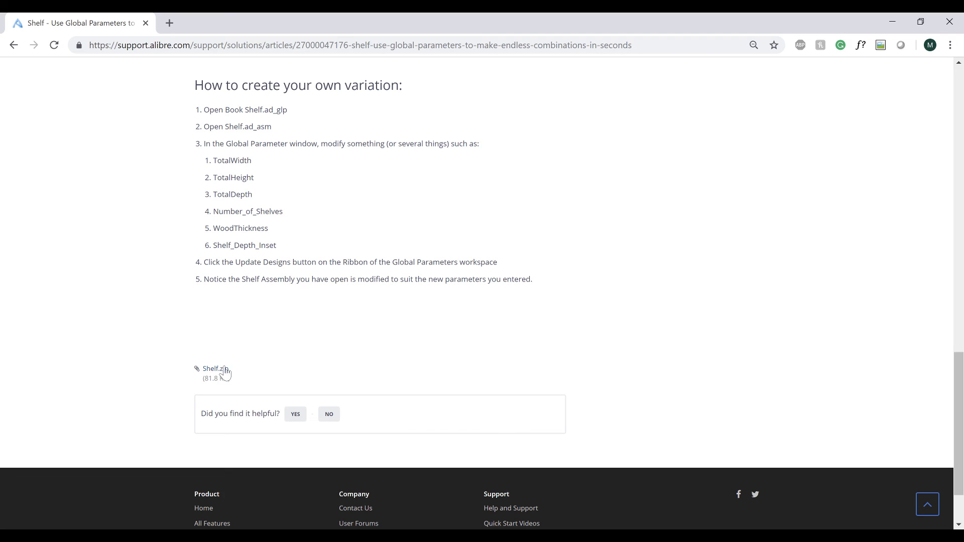